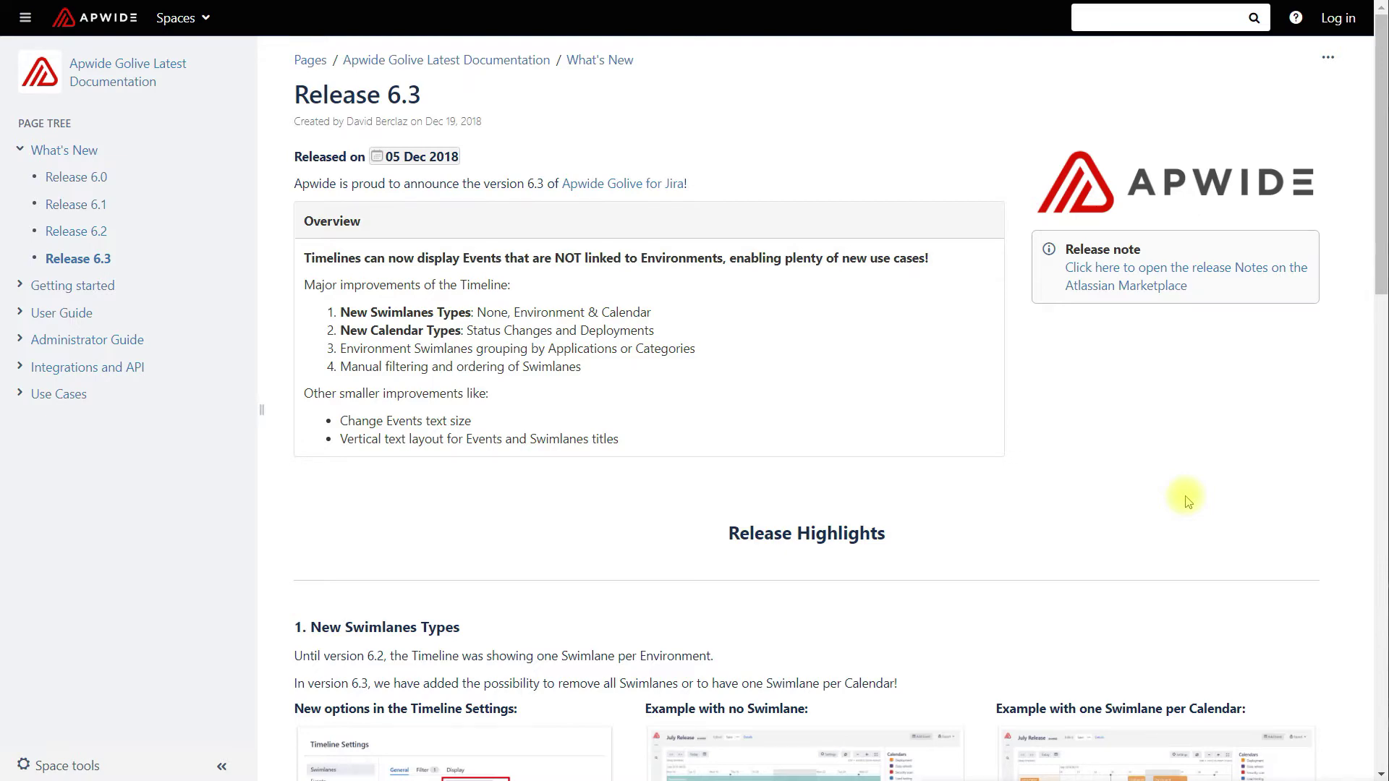
Set the Global Roadmap timeline's swimlane type to None and apply it
{"action": "scroll", "coordinate": [1188, 499], "scroll_direction": "down", "scroll_amount": 5}
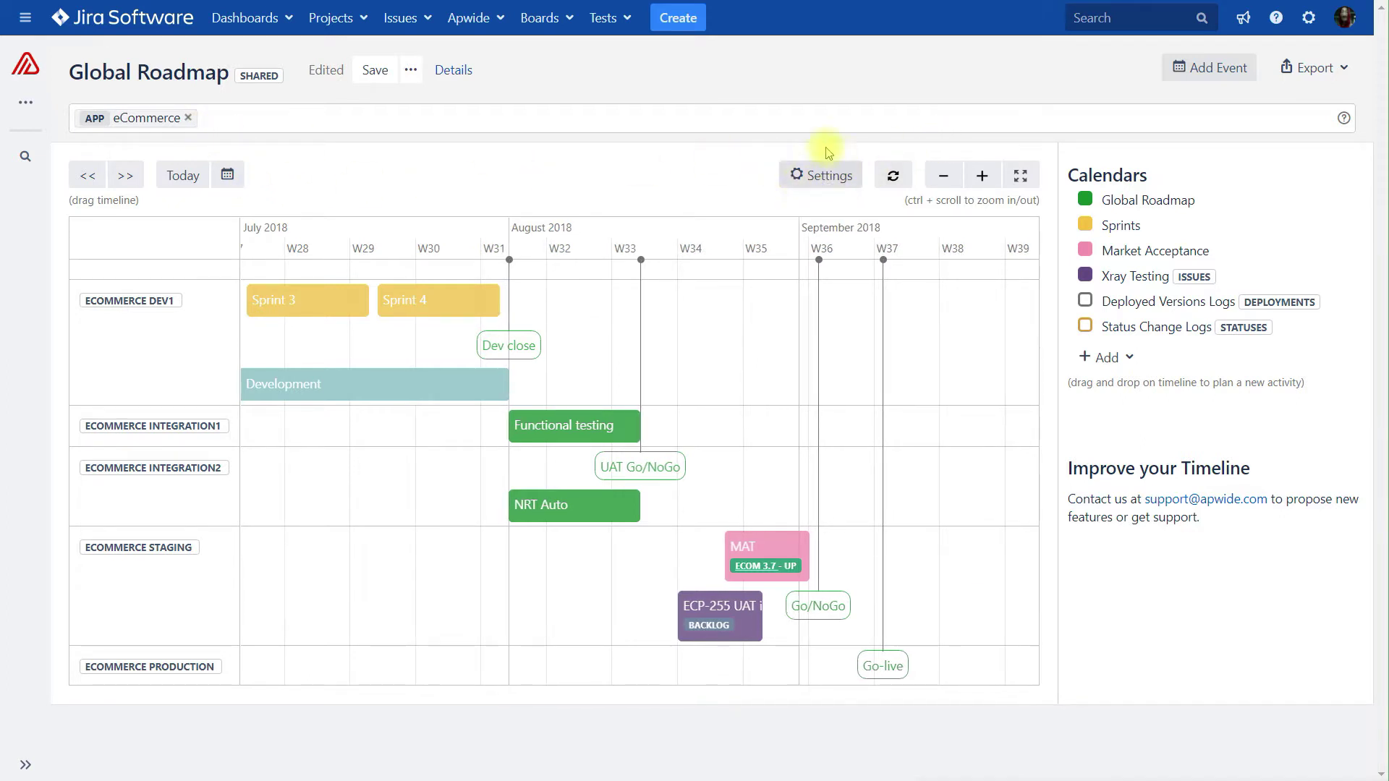
{"action": "left_click", "coordinate": [828, 179]}
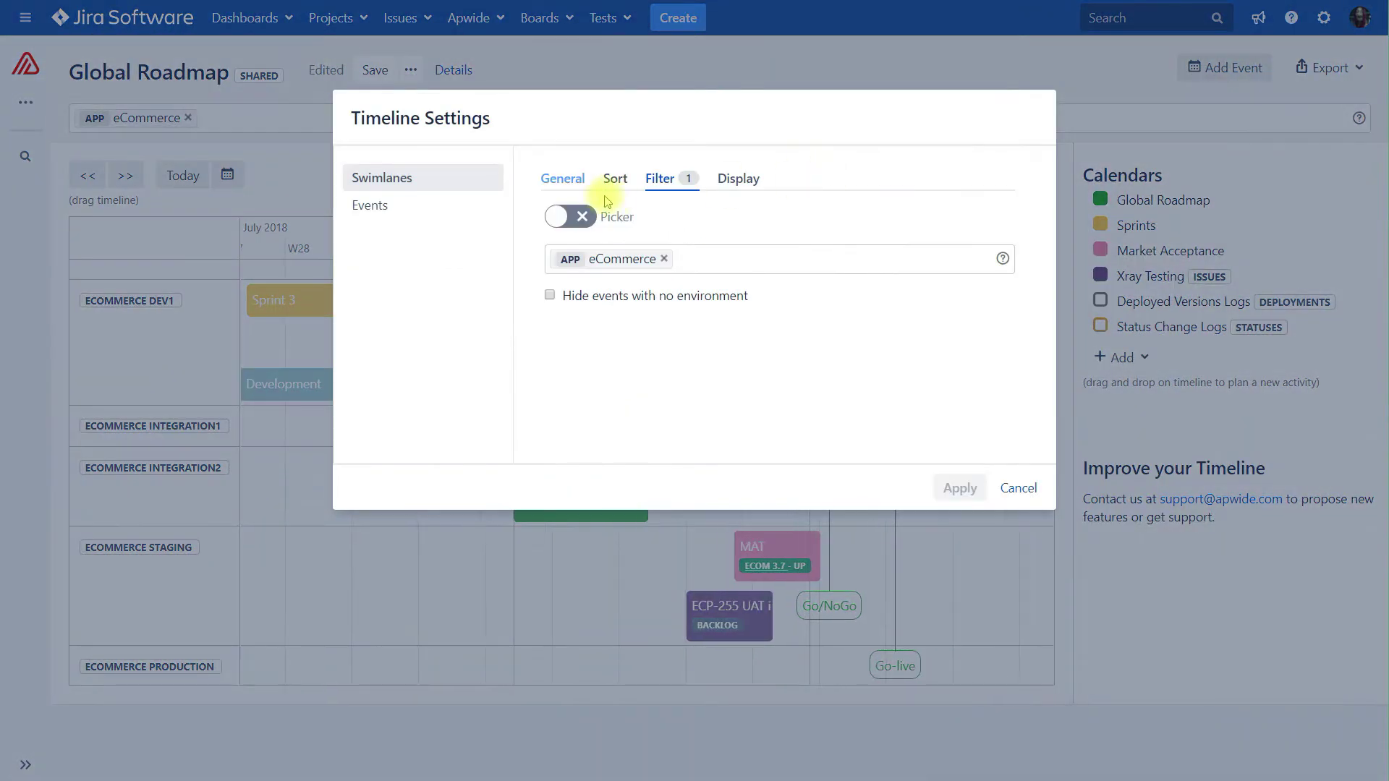
{"action": "left_click", "coordinate": [558, 179]}
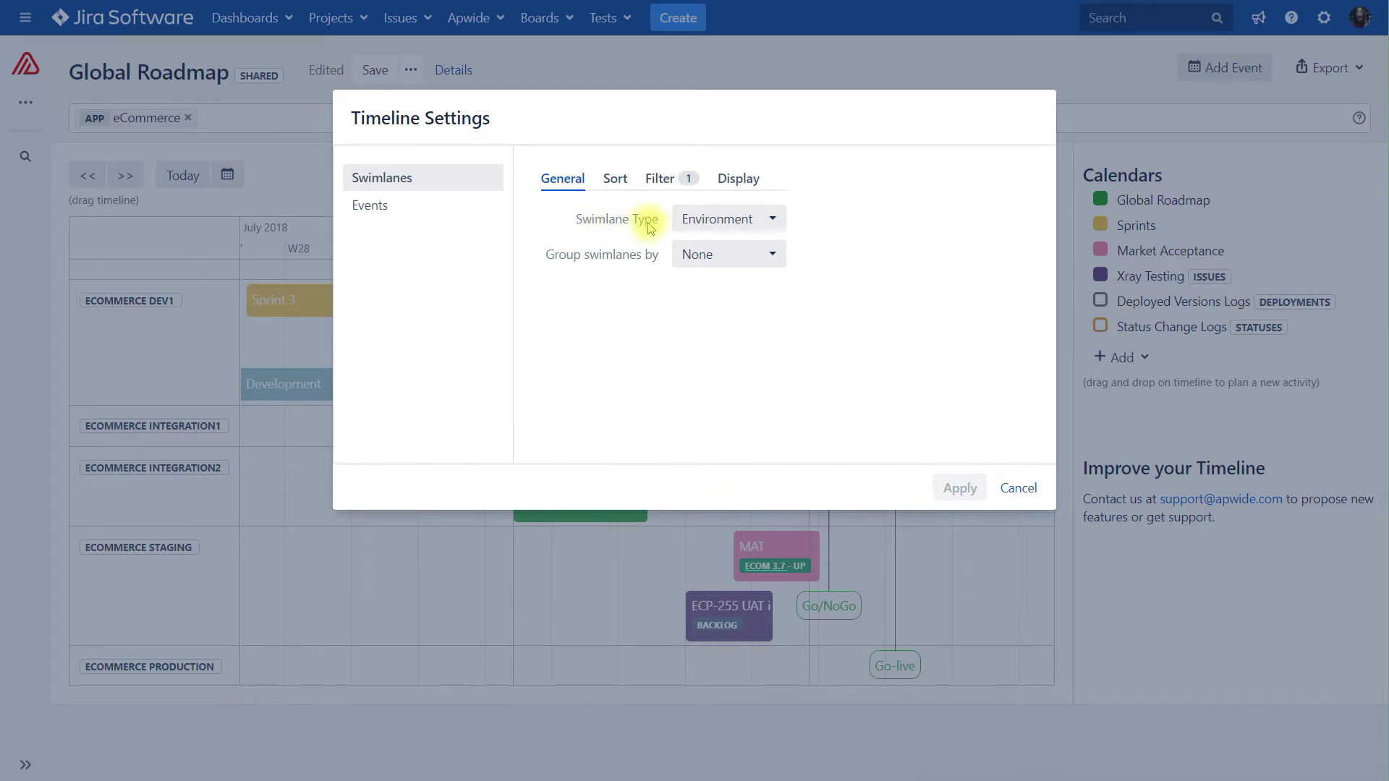
{"action": "left_click", "coordinate": [737, 226]}
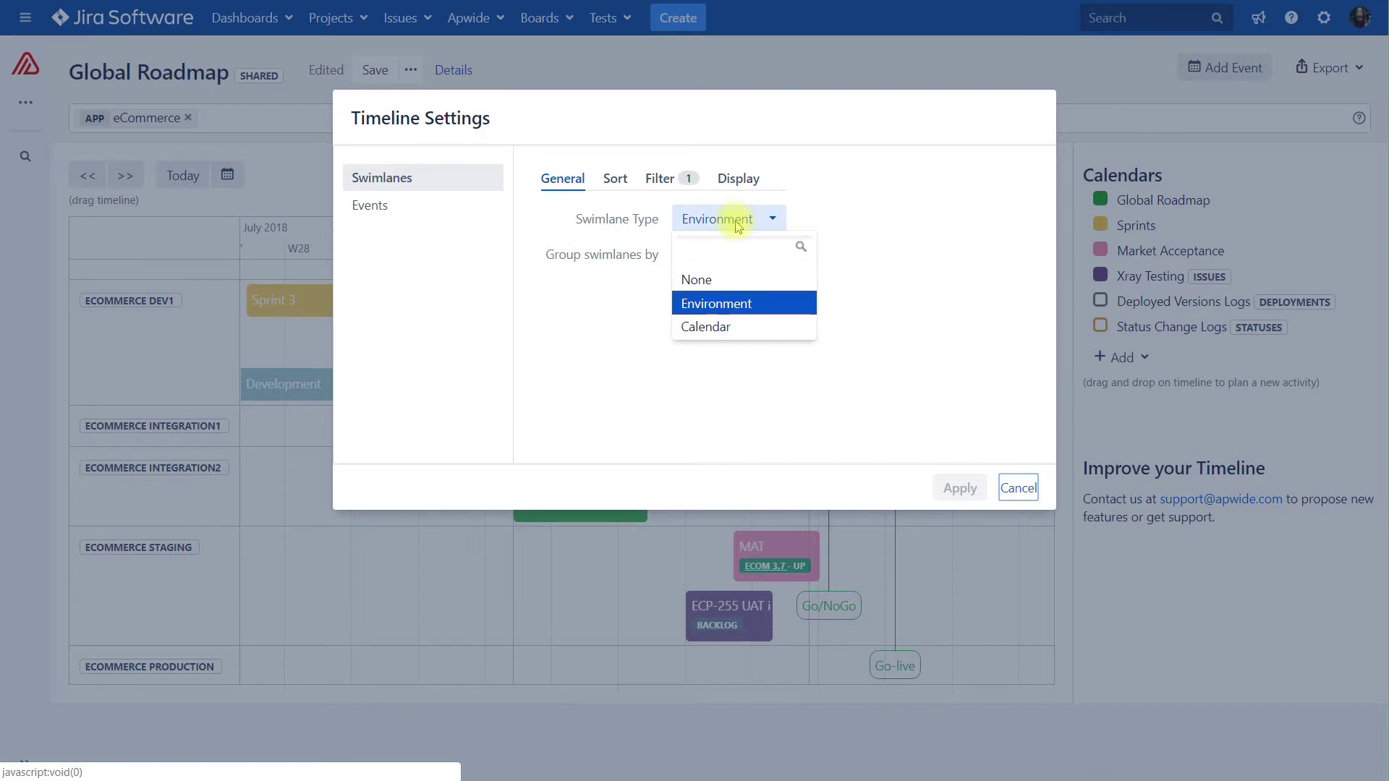
{"action": "left_click", "coordinate": [698, 281]}
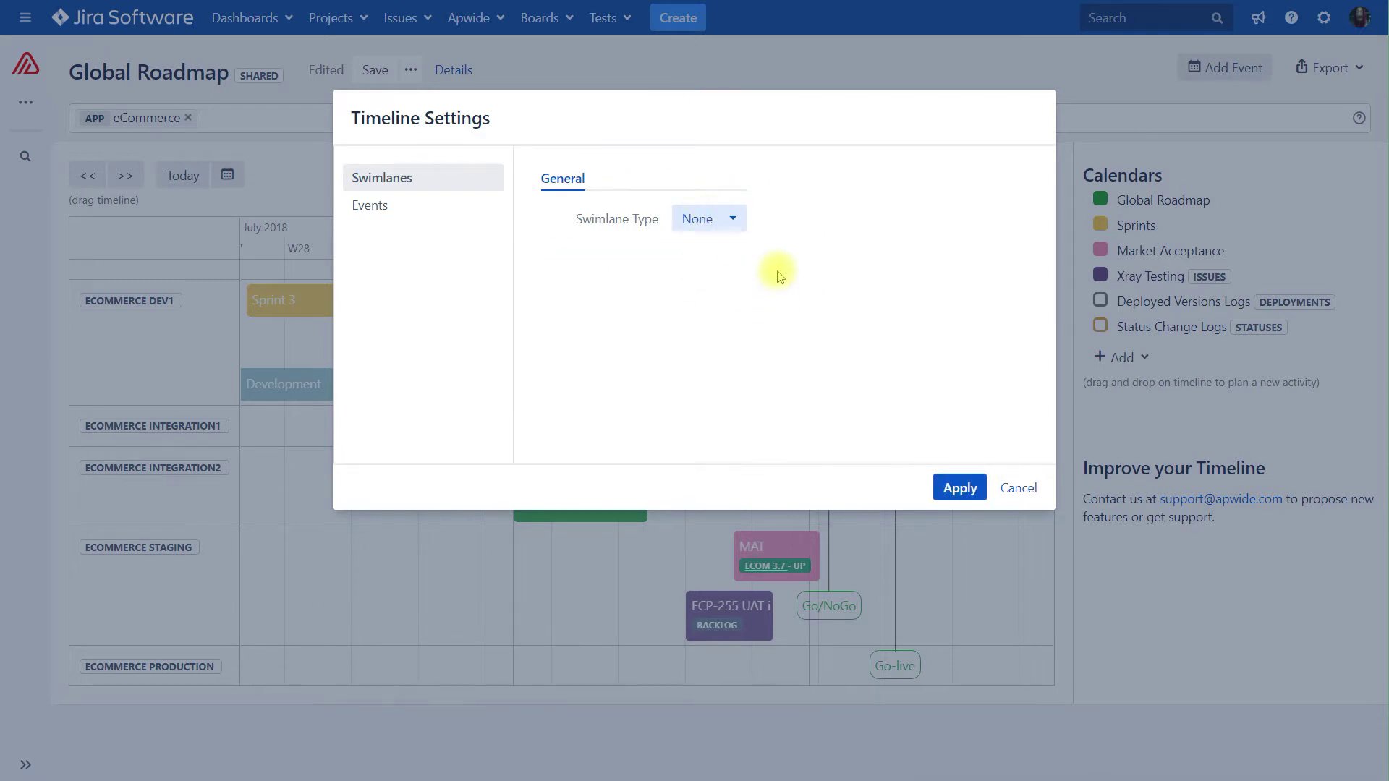
{"action": "left_click", "coordinate": [960, 489]}
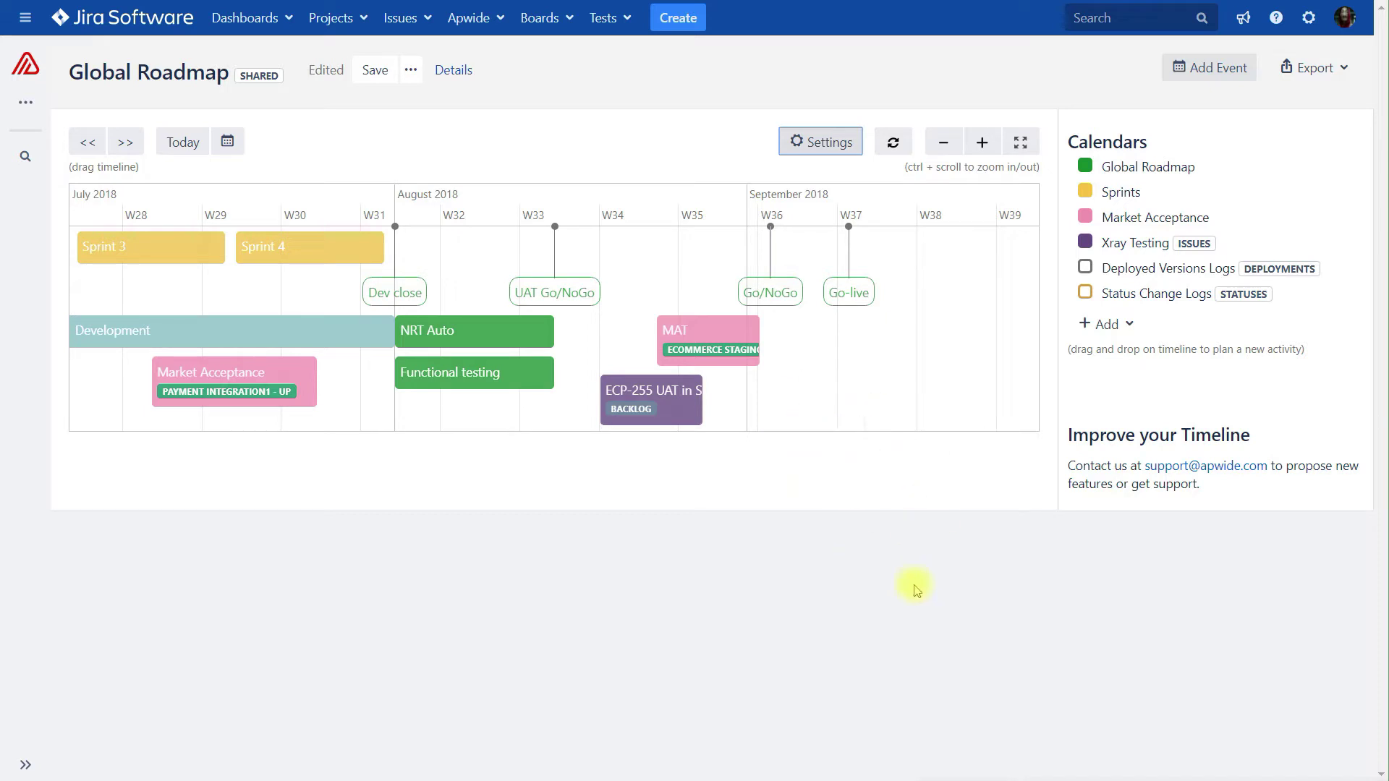
Change the timeline's swimlane type to Calendar and apply it
{"action": "mouse_move", "coordinate": [865, 369]}
{"action": "left_mouse_down"}
{"action": "mouse_move", "coordinate": [945, 372]}
{"action": "mouse_move", "coordinate": [877, 372]}
{"action": "left_mouse_up"}
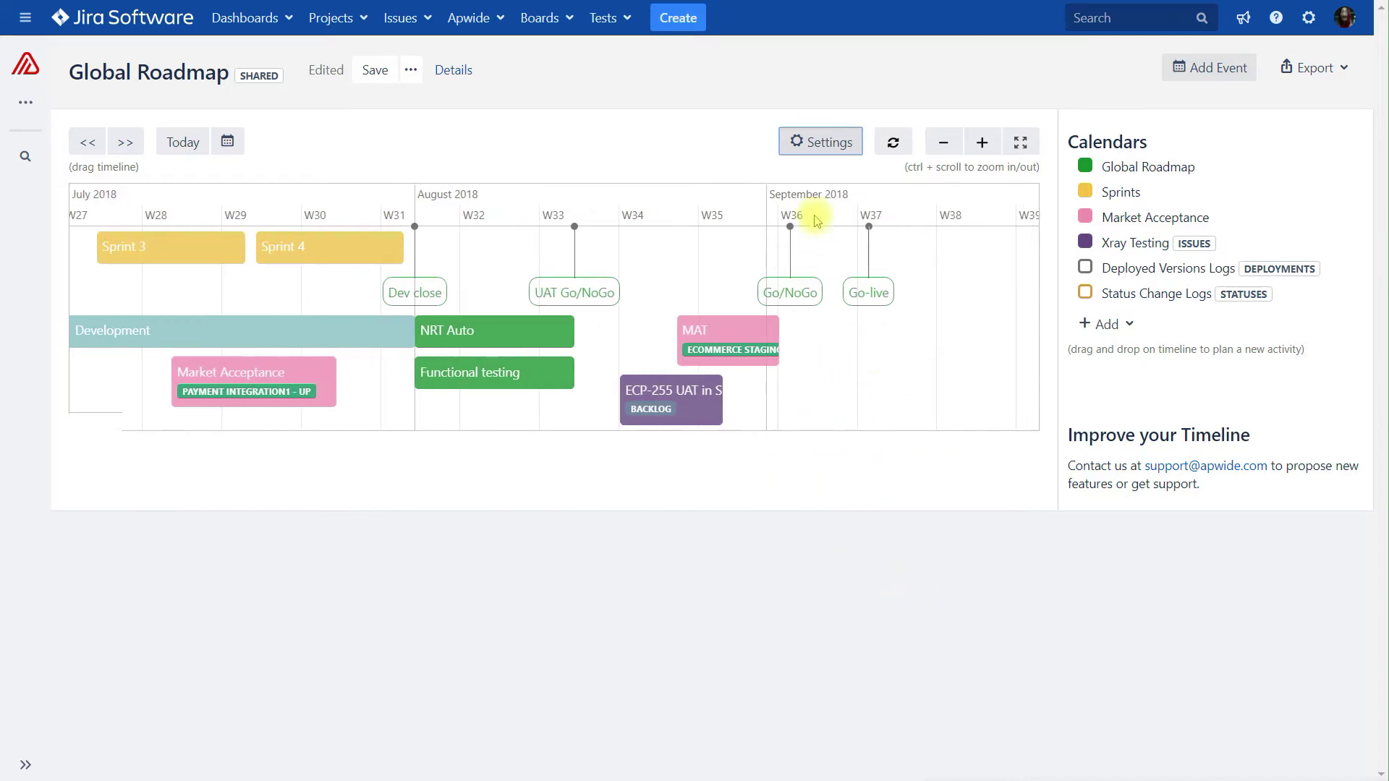
{"action": "left_click", "coordinate": [827, 145]}
{"action": "left_click", "coordinate": [731, 221]}
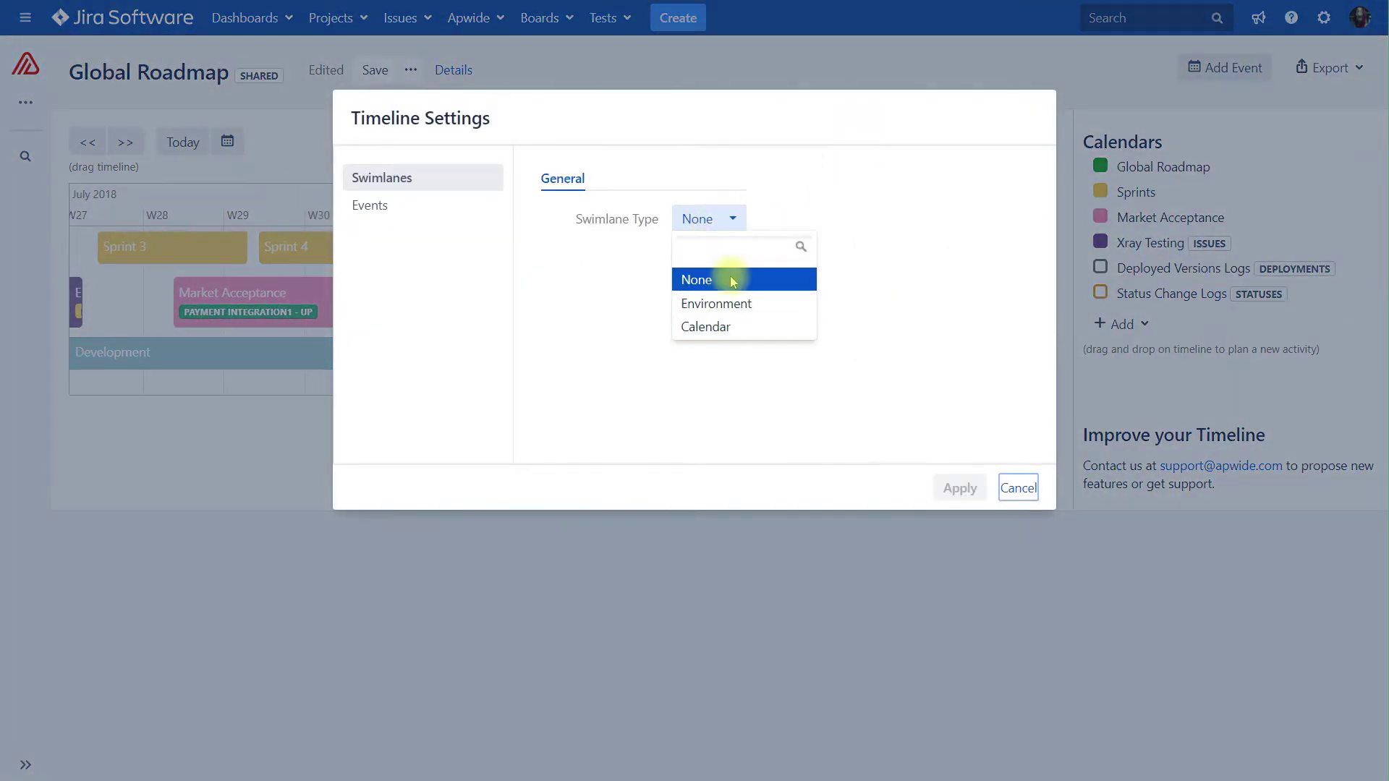
{"action": "left_click", "coordinate": [707, 327]}
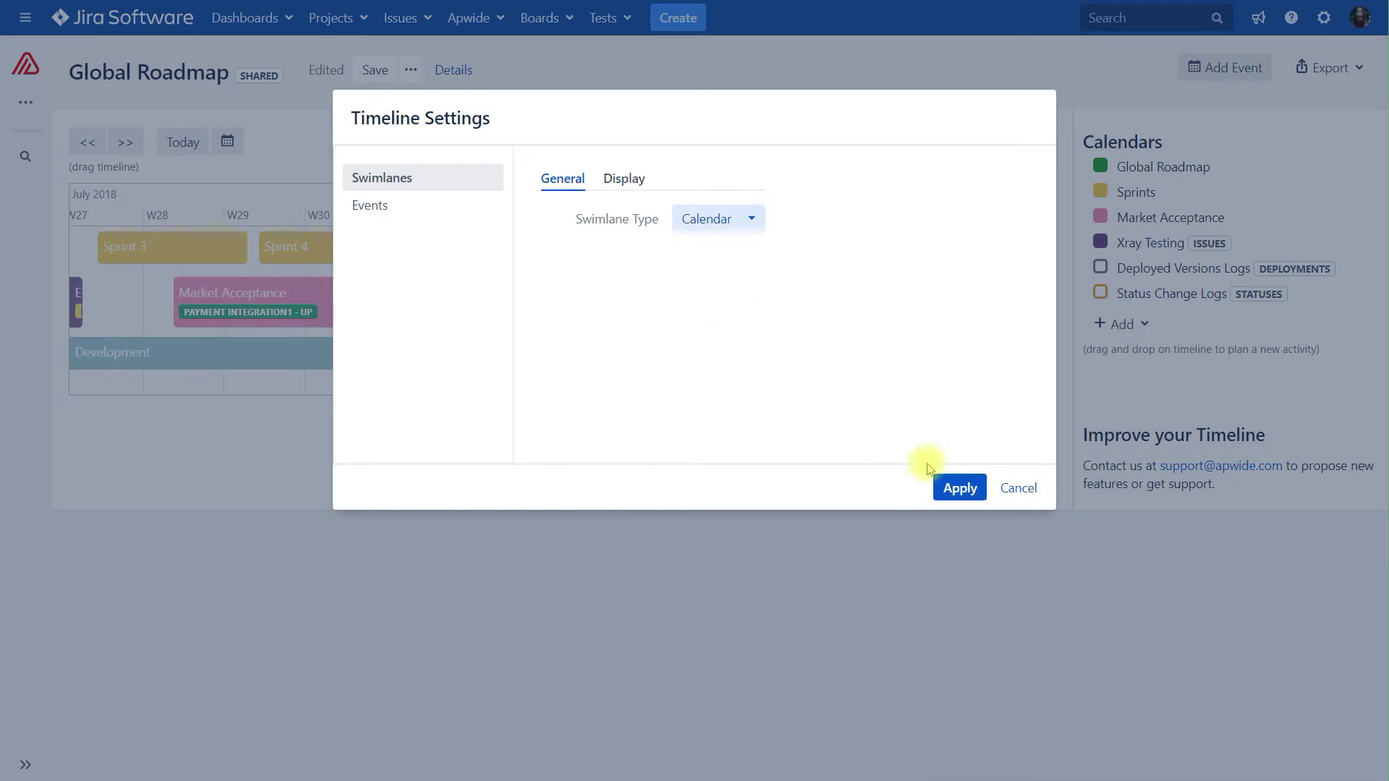
{"action": "left_click", "coordinate": [953, 487]}
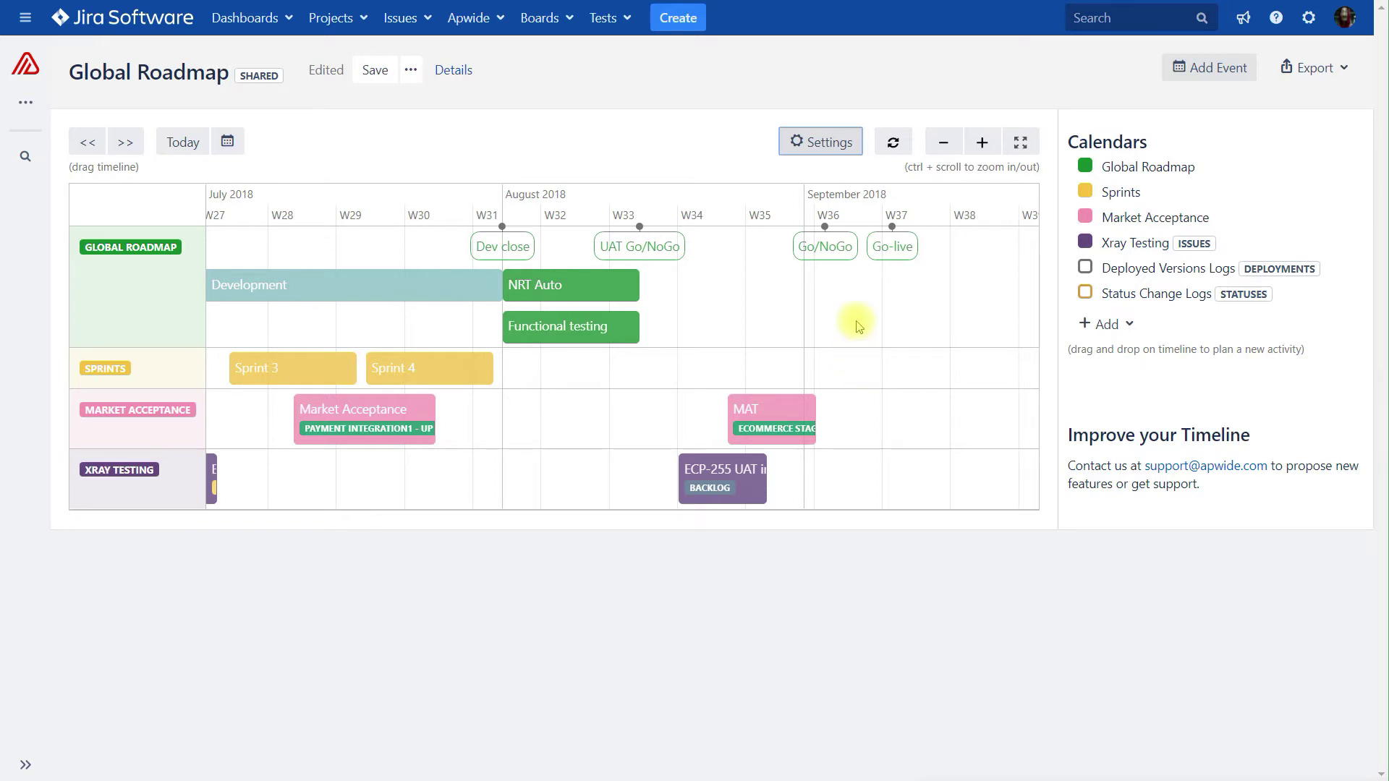
Switch the timeline's swimlane type back to Environment and apply it
{"action": "left_click", "coordinate": [813, 148]}
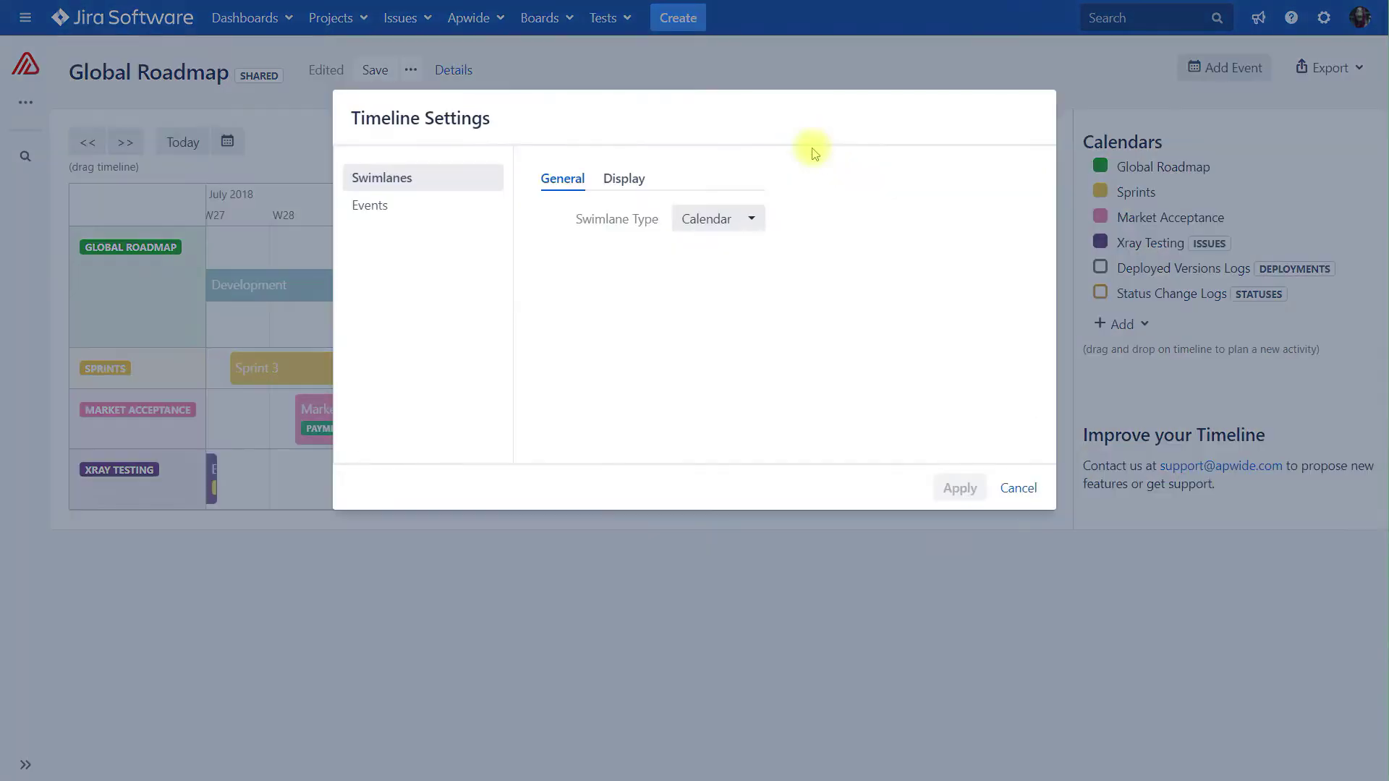
{"action": "left_click", "coordinate": [697, 222]}
{"action": "left_click", "coordinate": [714, 305]}
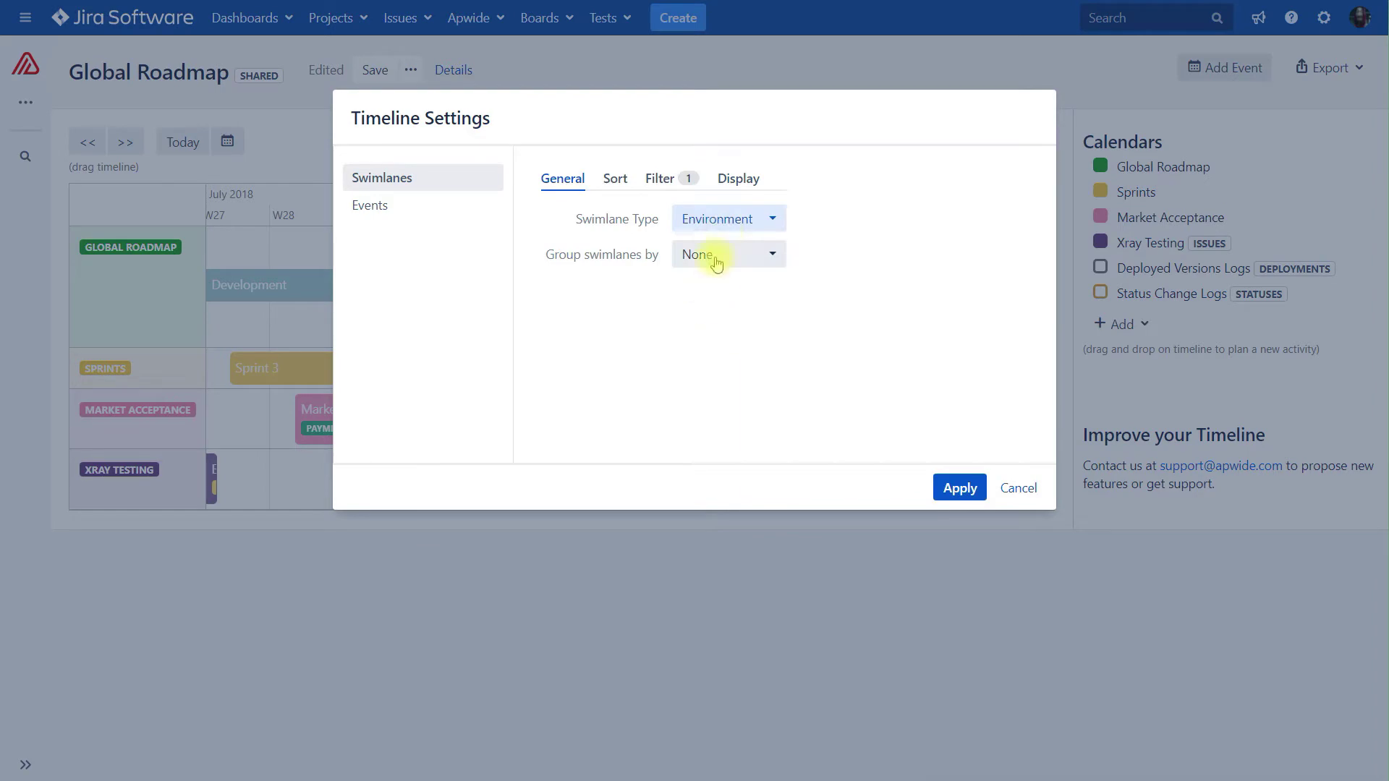
{"action": "left_click", "coordinate": [960, 488]}
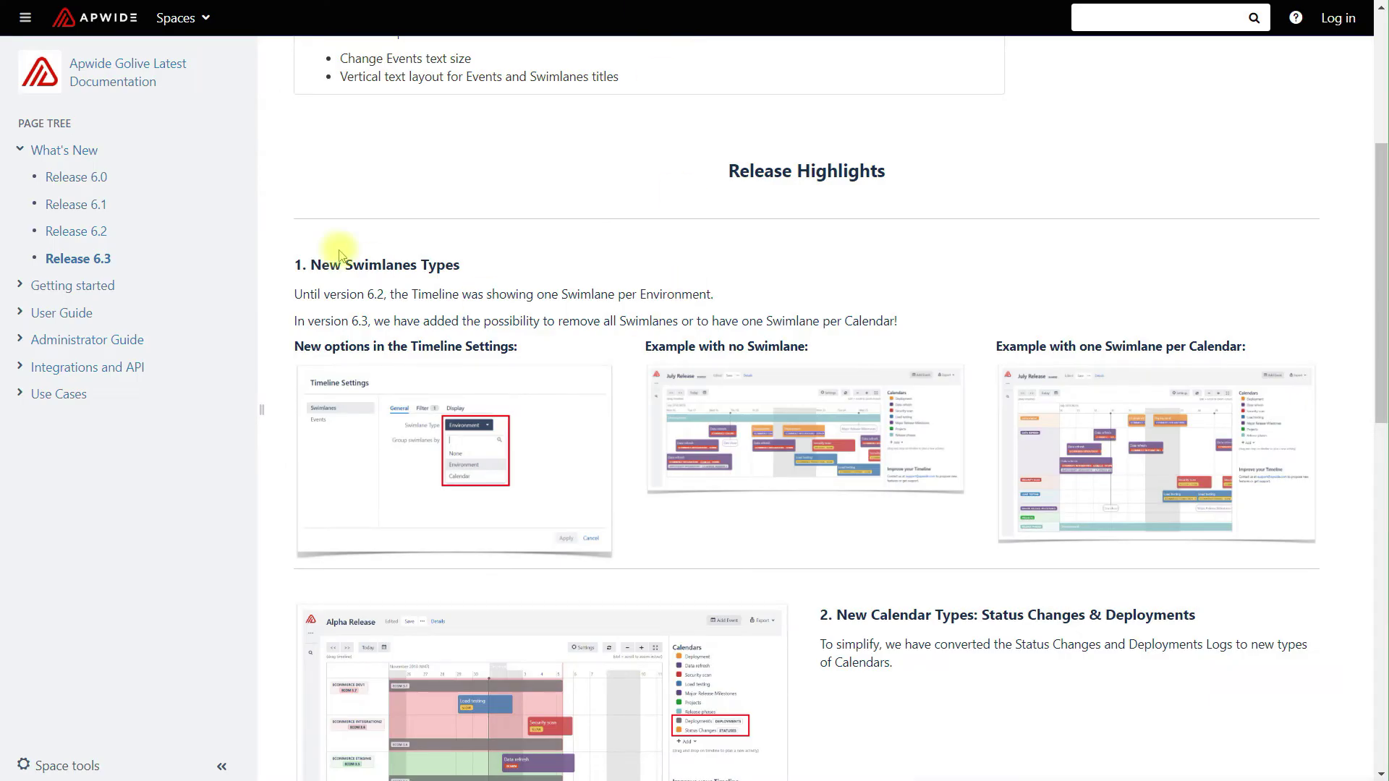
Show the Deployed Versions Logs and Status Change Logs calendars on the Global Roadmap timeline
{"action": "left_click_drag", "start_coordinate": [294, 265], "coordinate": [504, 258]}
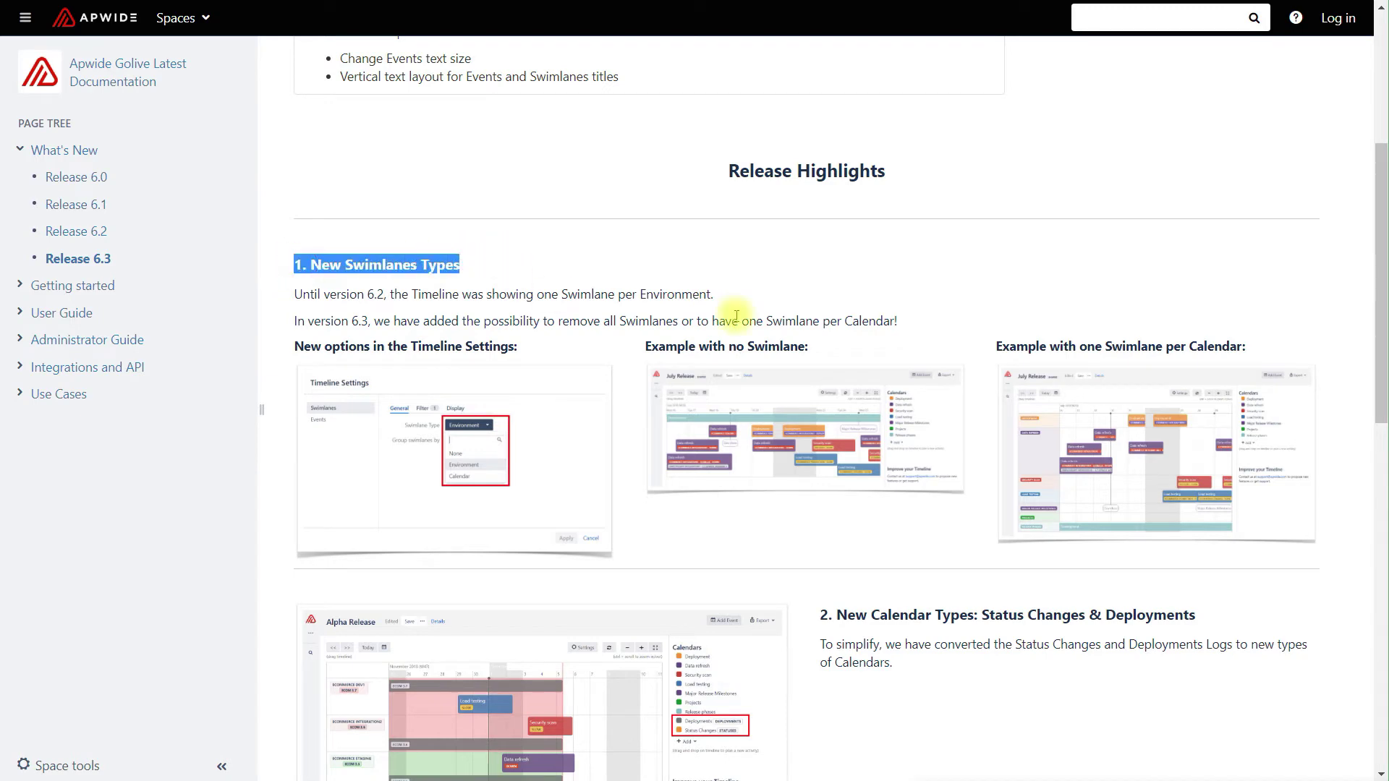
{"action": "left_click_drag", "start_coordinate": [1381, 364], "coordinate": [1382, 499]}
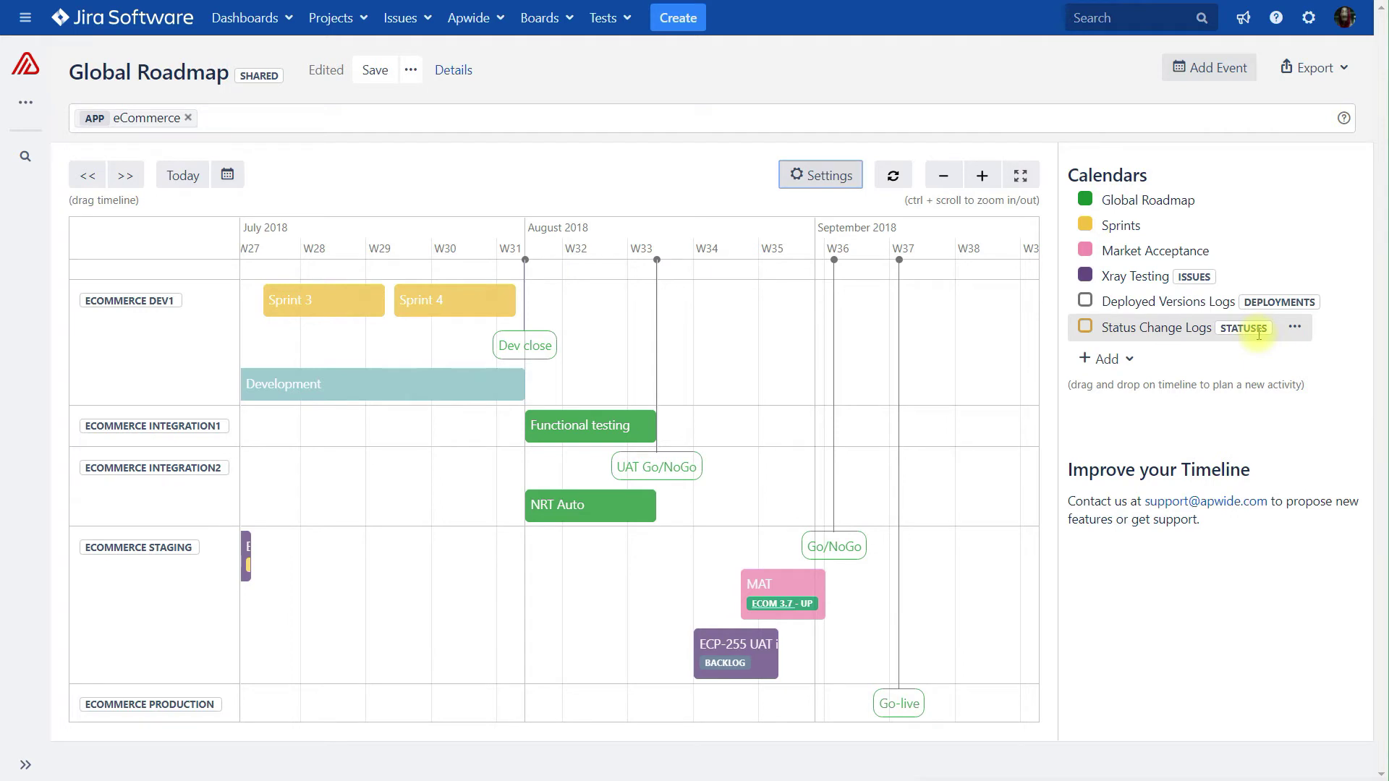
{"action": "left_click", "coordinate": [1086, 302]}
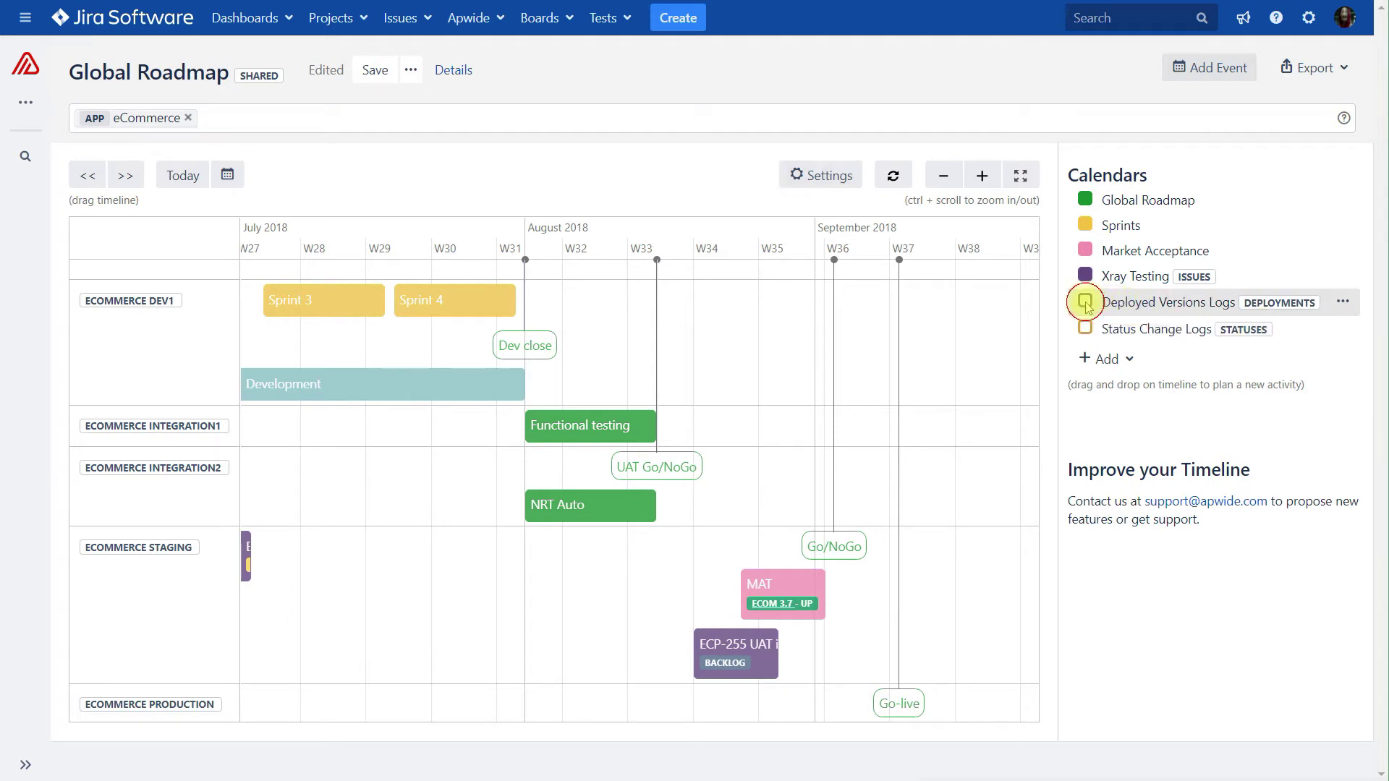
{"action": "left_click", "coordinate": [1086, 329]}
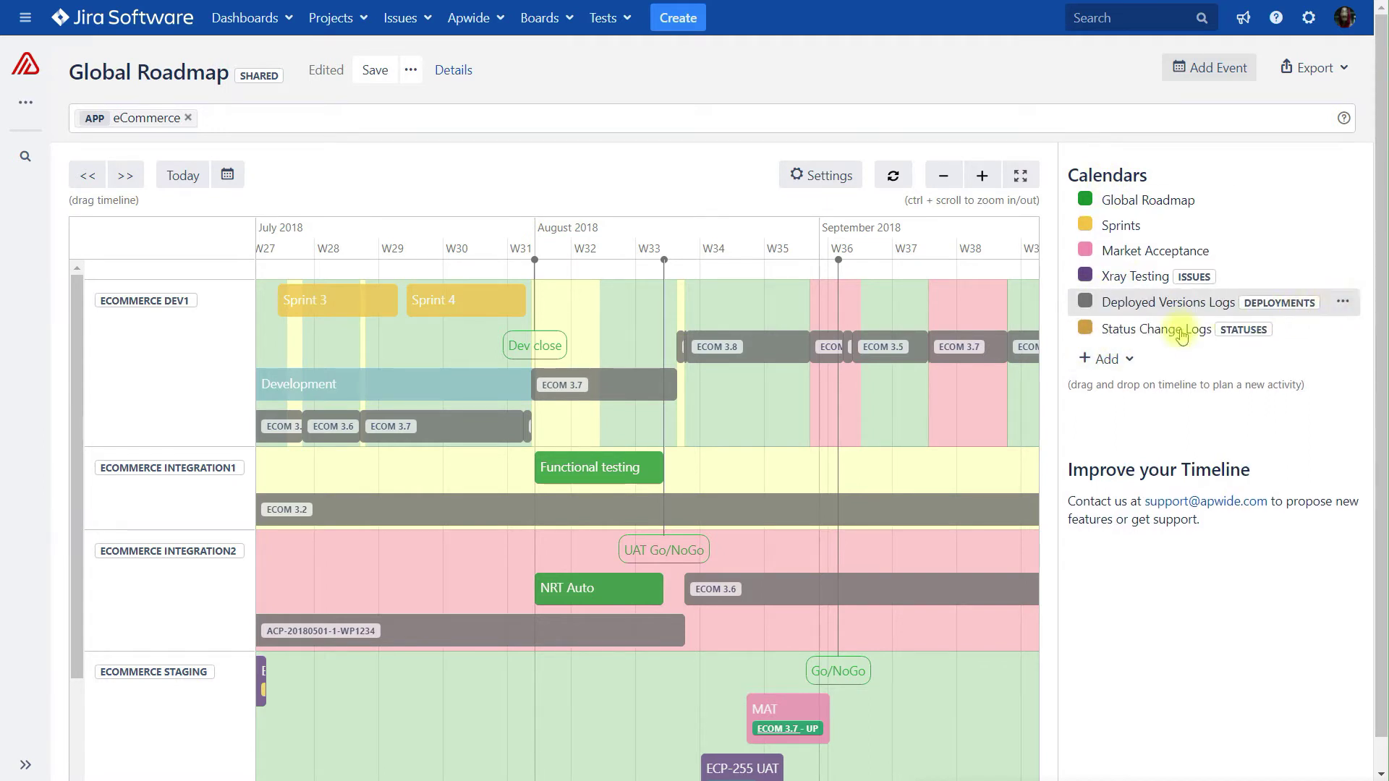
{"action": "left_click_drag", "start_coordinate": [996, 465], "coordinate": [930, 463]}
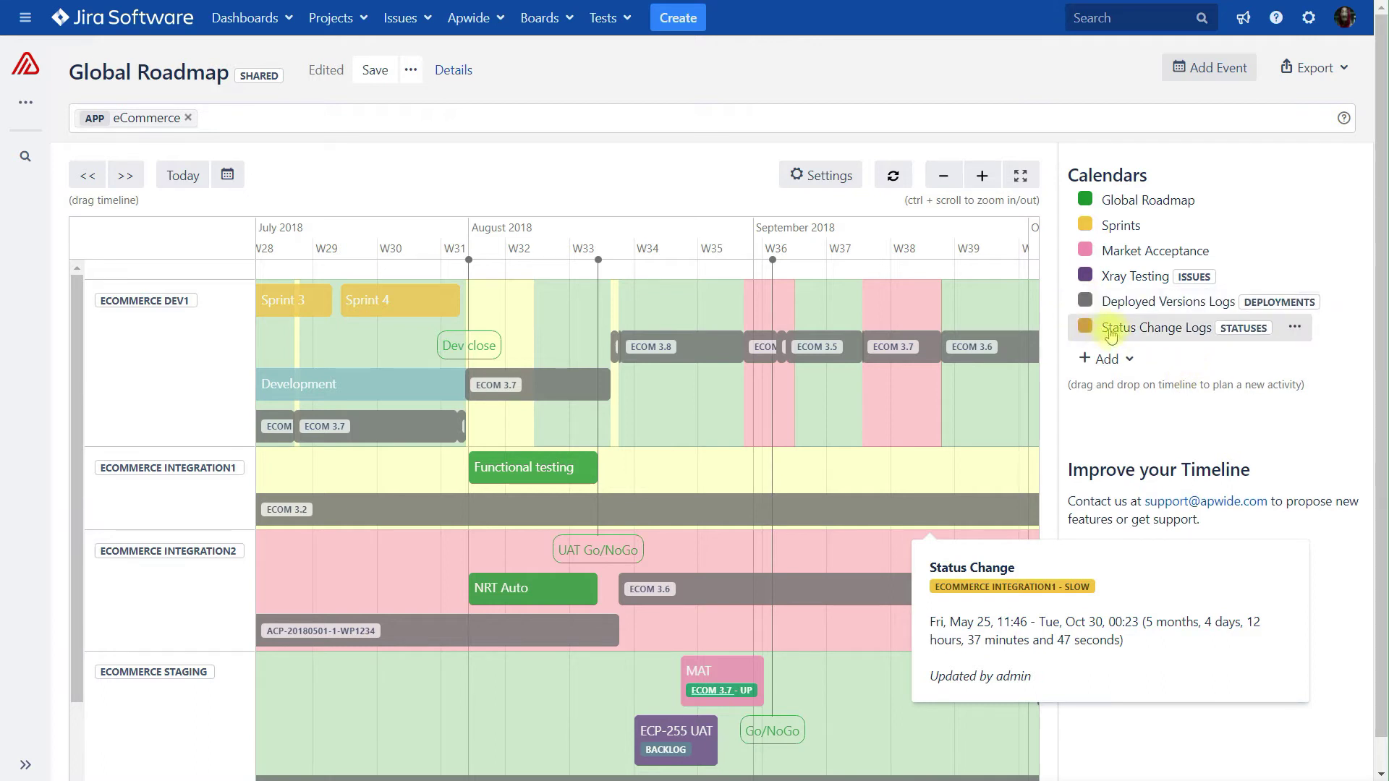
Hide and reshow the Deployed Versions Logs calendar, and view the details of the ECOM 3.8 deployment on eCommerce Dev1
{"action": "left_click", "coordinate": [1085, 301]}
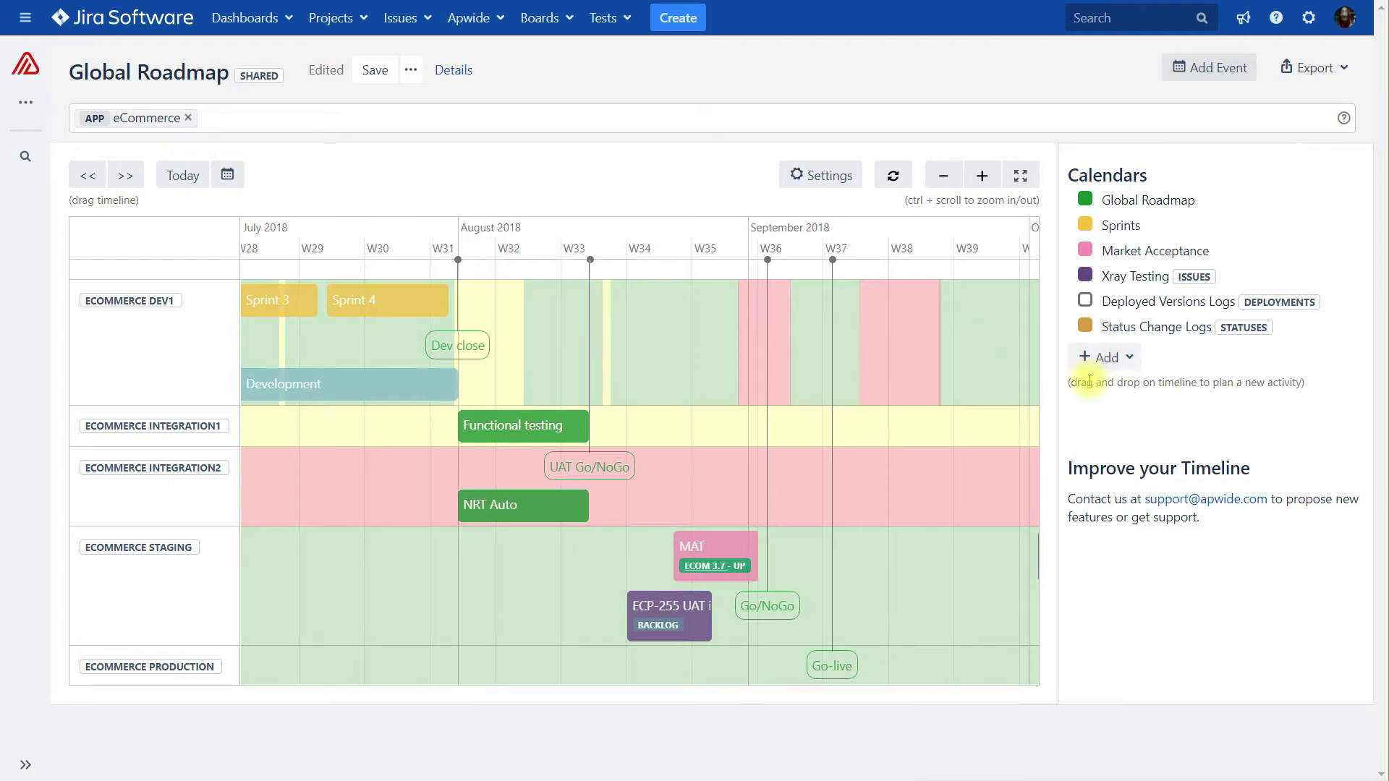
{"action": "left_click", "coordinate": [1085, 303]}
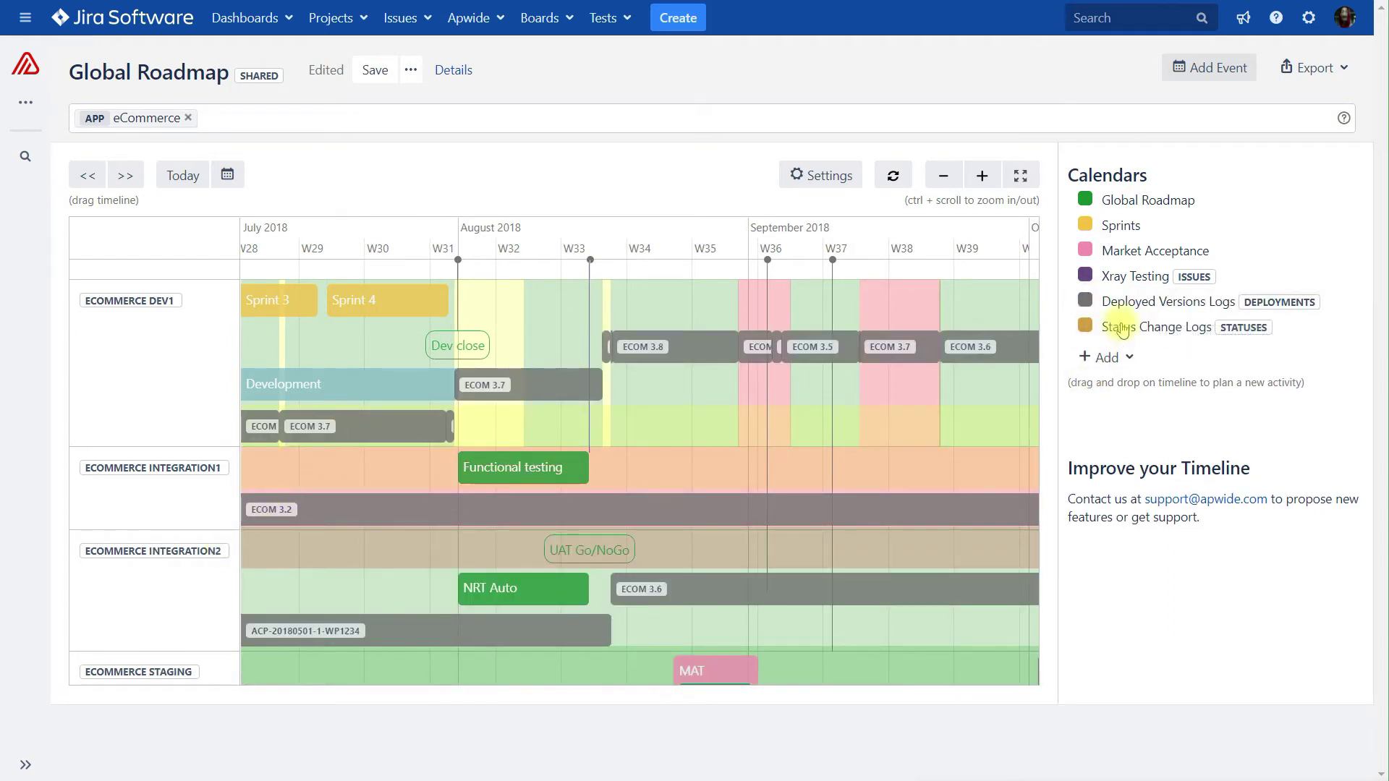
{"action": "left_click", "coordinate": [643, 349]}
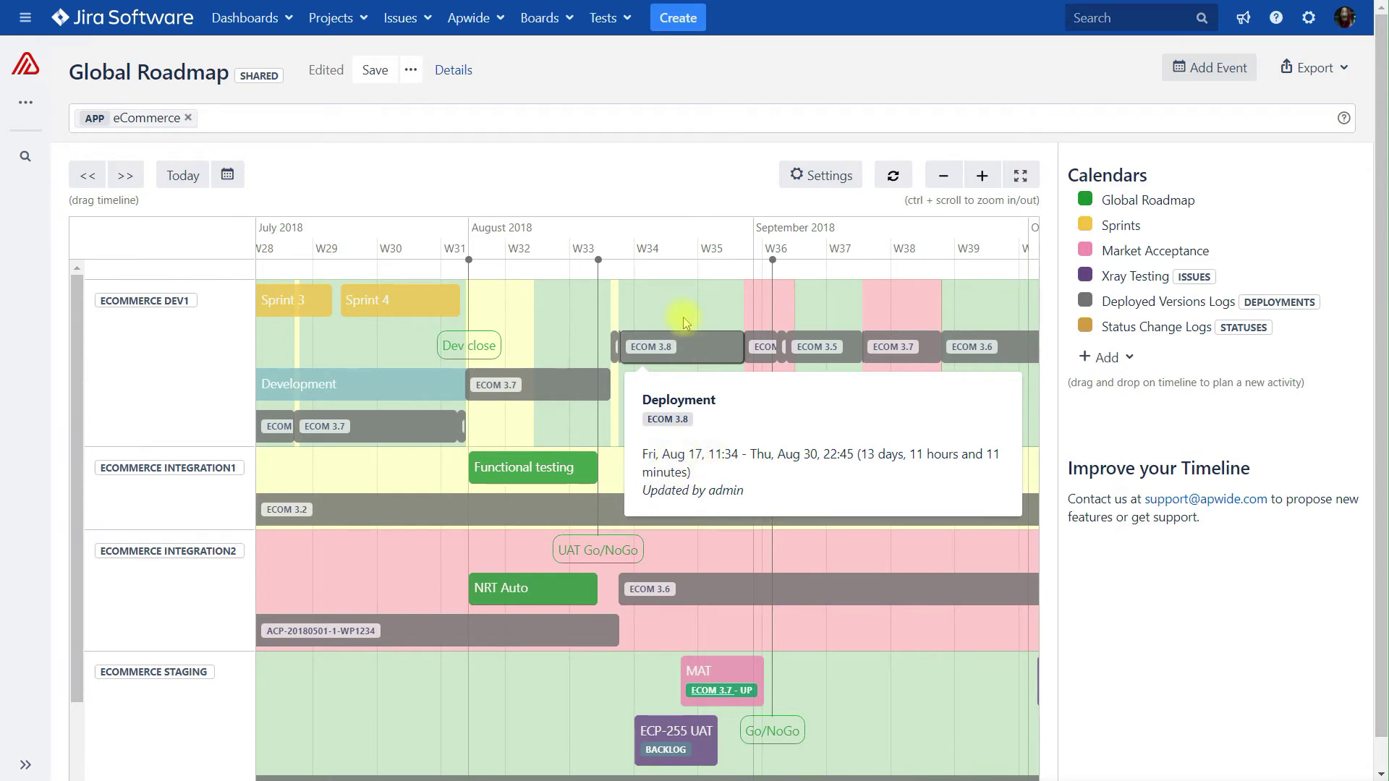
{"action": "left_click", "coordinate": [667, 196]}
Hide the Deployed Versions Logs and Status Change Logs calendars
{"action": "left_click", "coordinate": [1084, 301]}
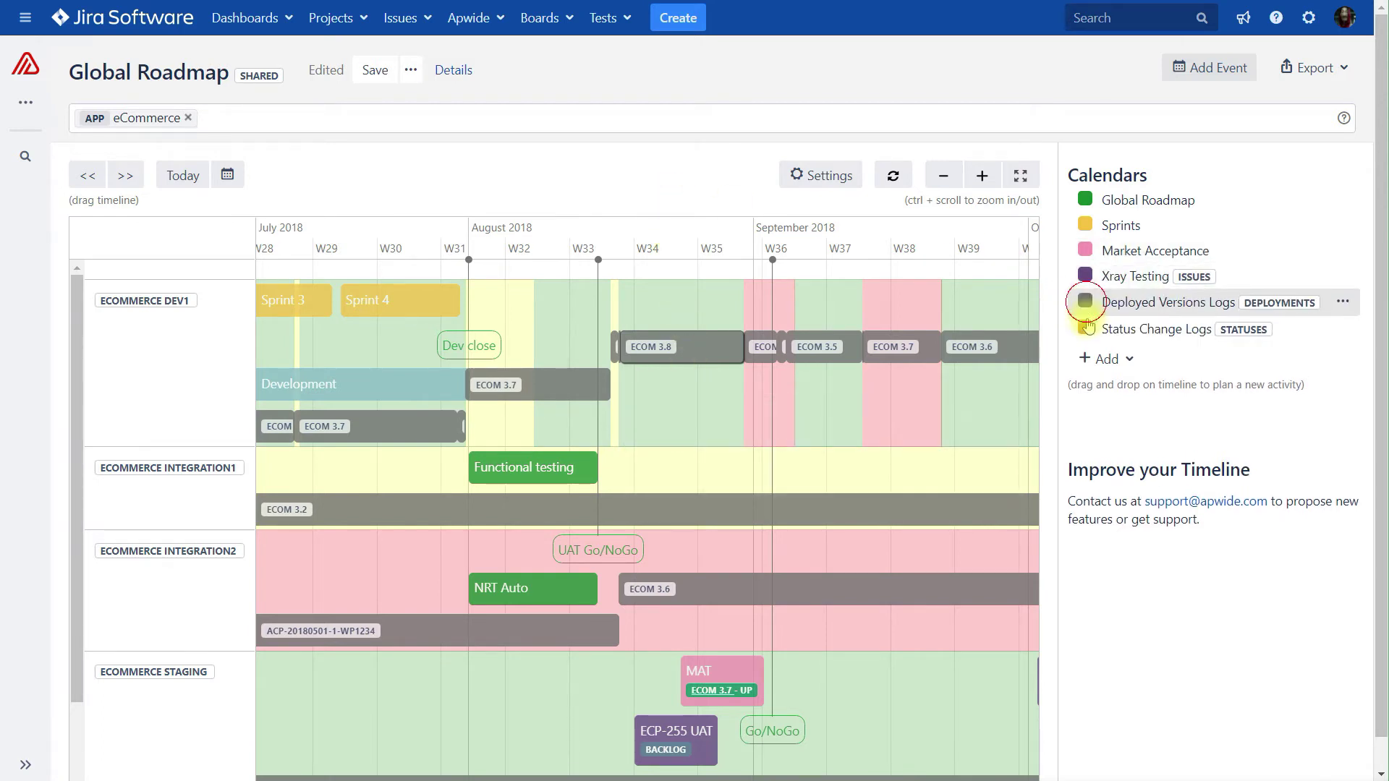
{"action": "left_click", "coordinate": [1084, 327]}
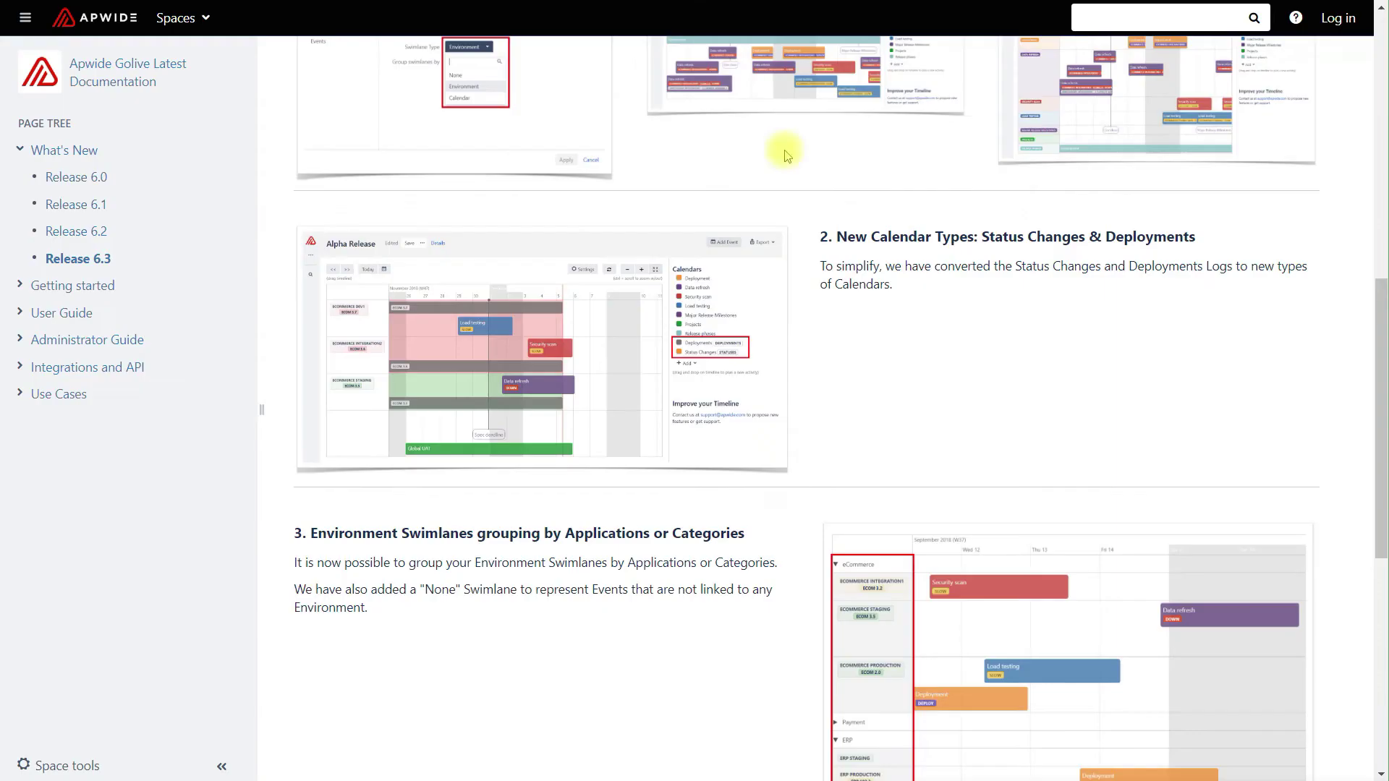
Group the timeline's environment swimlanes by Category and apply the setting
{"action": "left_click_drag", "start_coordinate": [1383, 459], "coordinate": [1382, 558]}
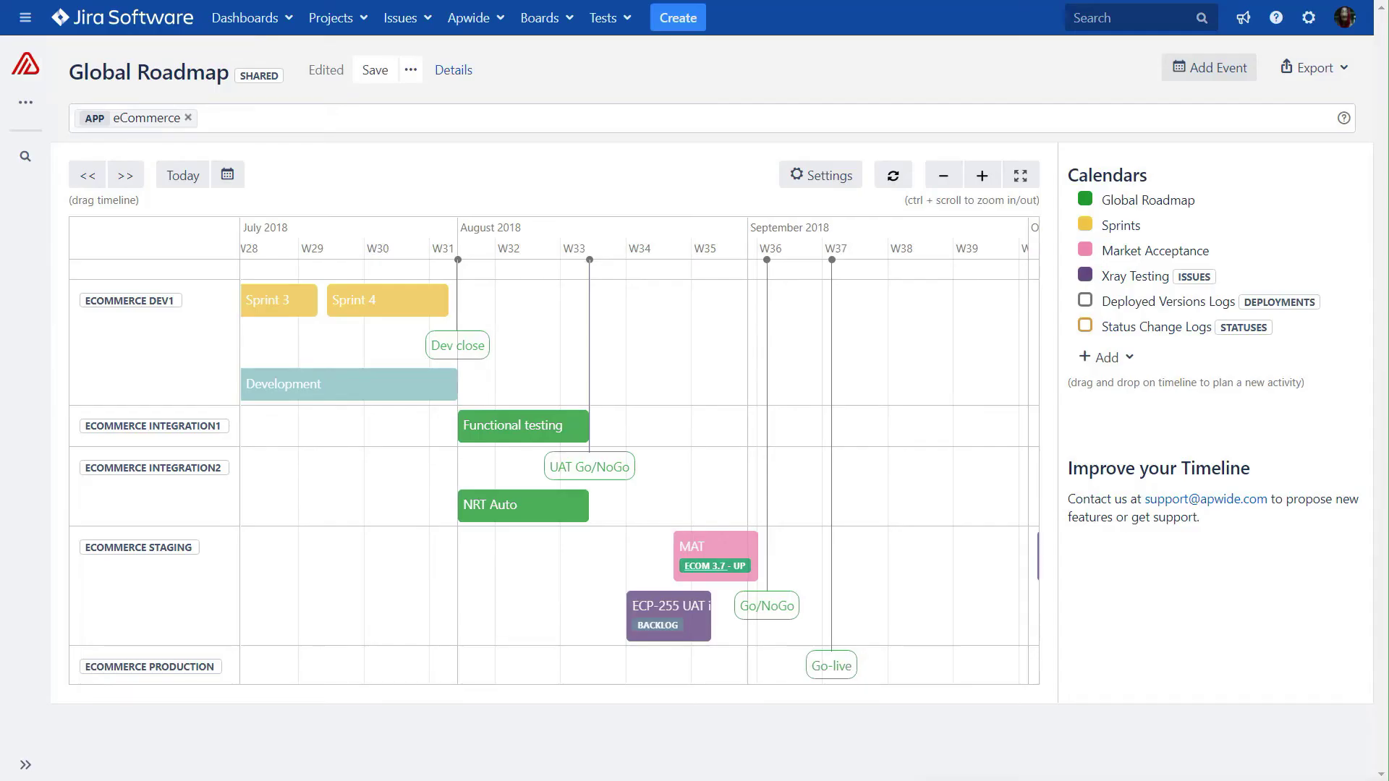
{"action": "left_click", "coordinate": [850, 172]}
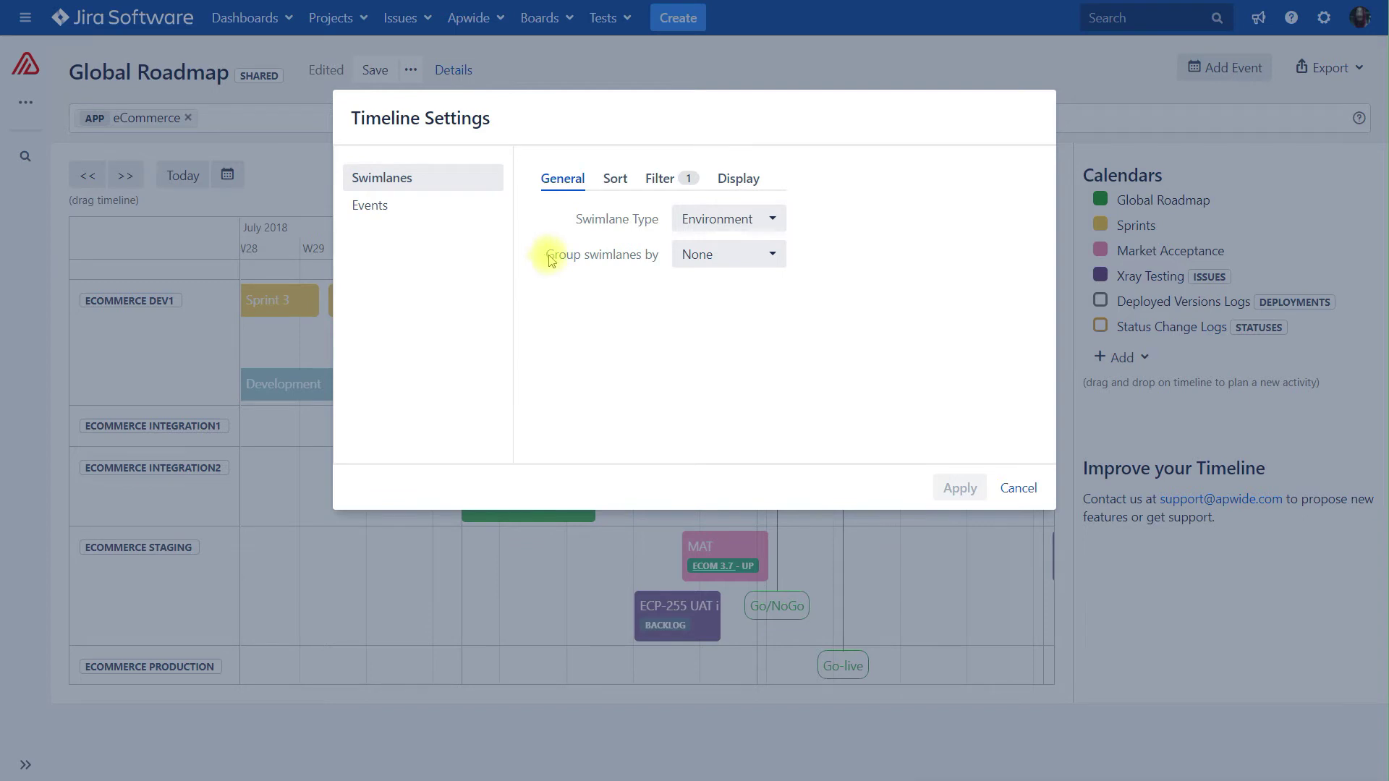
{"action": "left_click", "coordinate": [727, 260]}
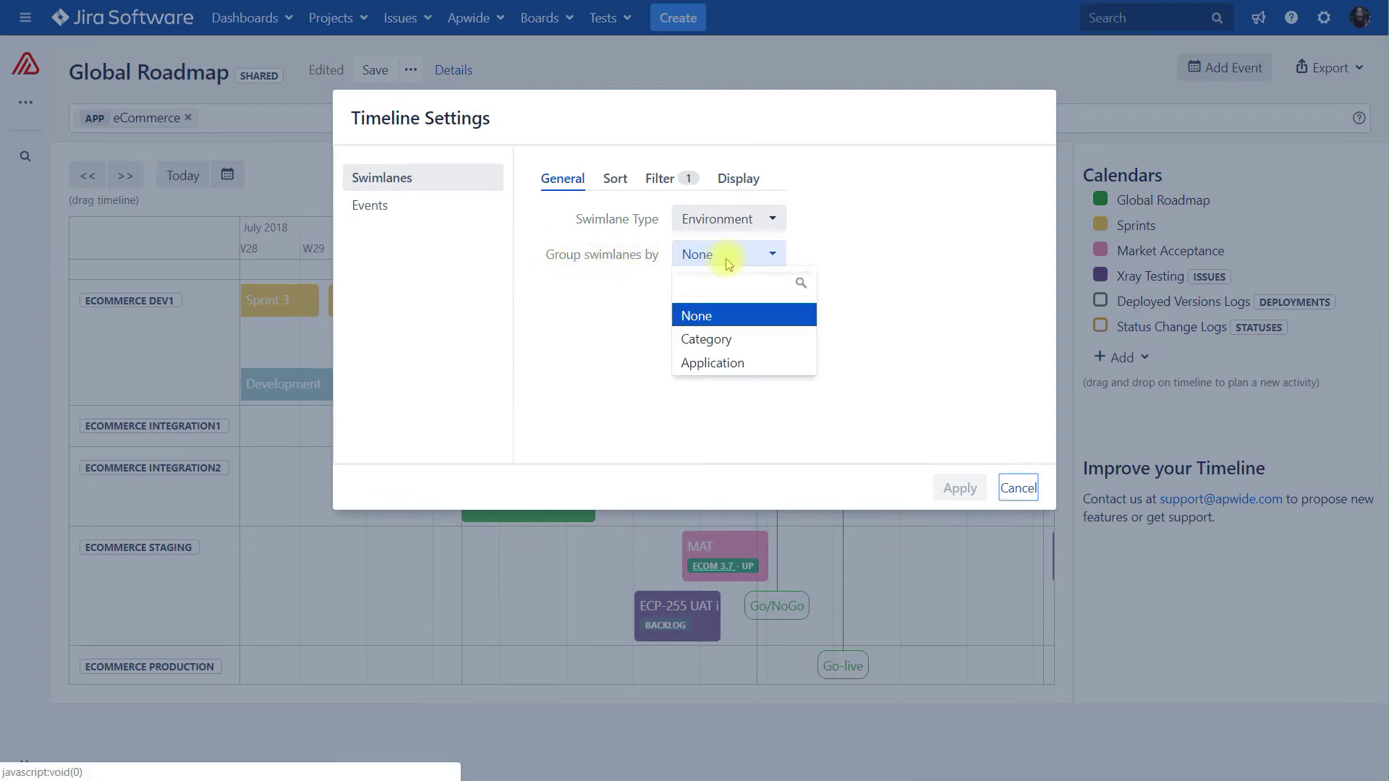
{"action": "left_click", "coordinate": [711, 344]}
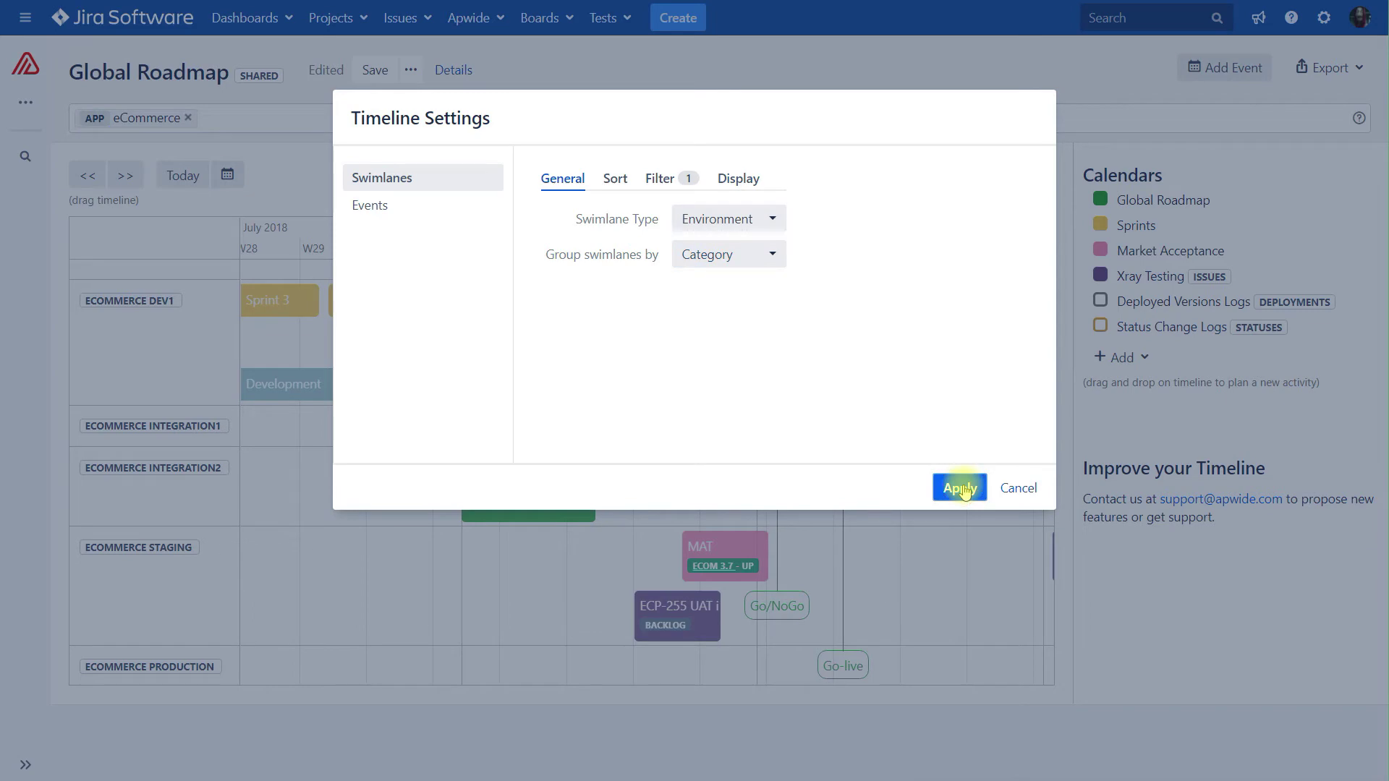
{"action": "left_click", "coordinate": [963, 490]}
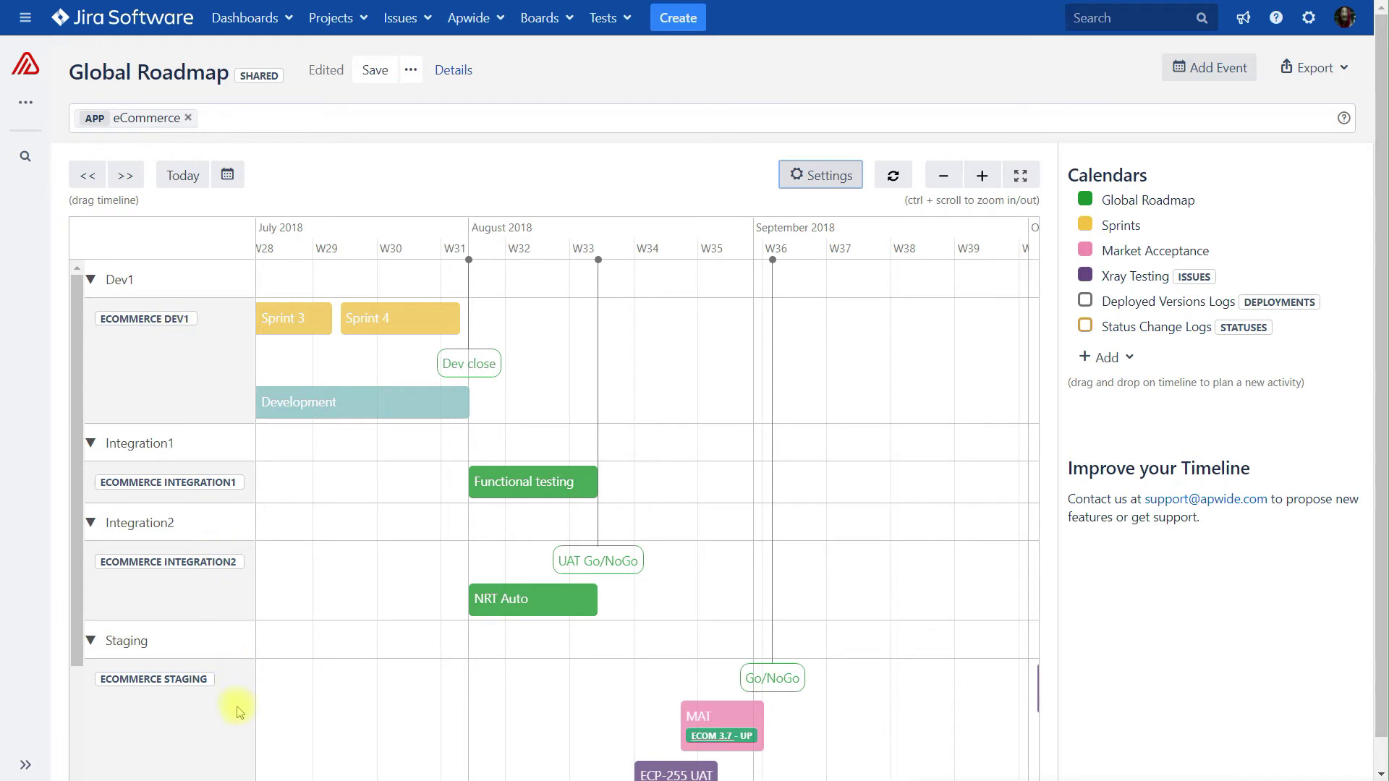
Add the Payment application to the timeline's environment filter alongside eCommerce
{"action": "left_click", "coordinate": [246, 124]}
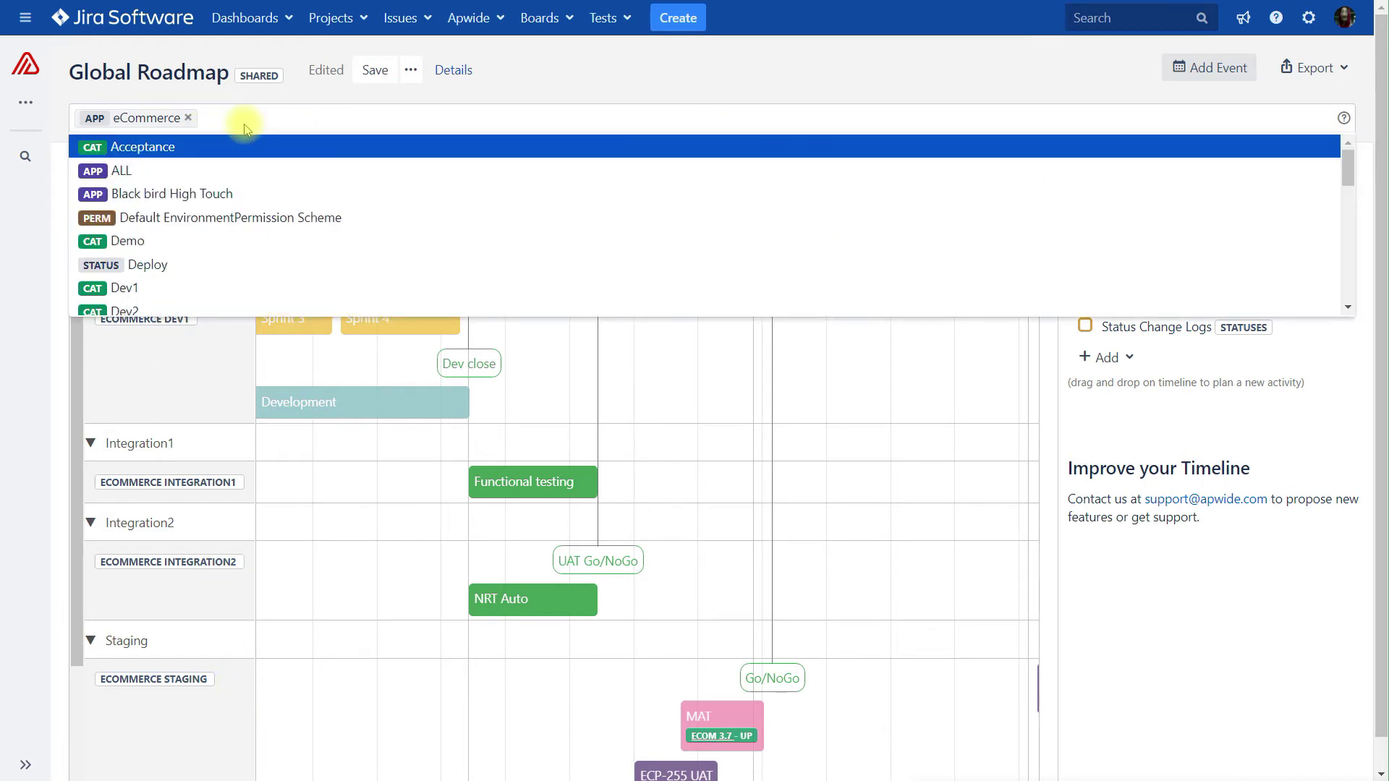
{"action": "type", "text": "pay"}
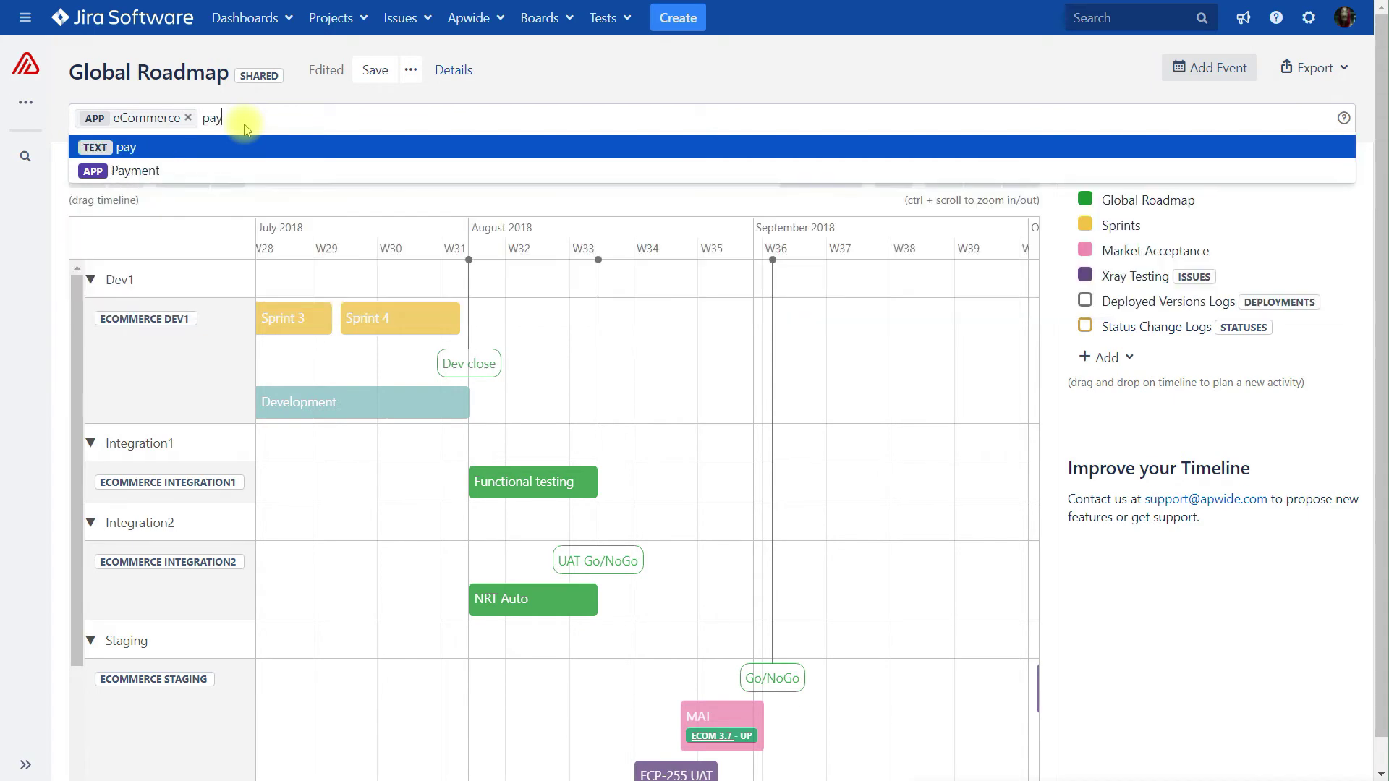
{"action": "left_click", "coordinate": [141, 171]}
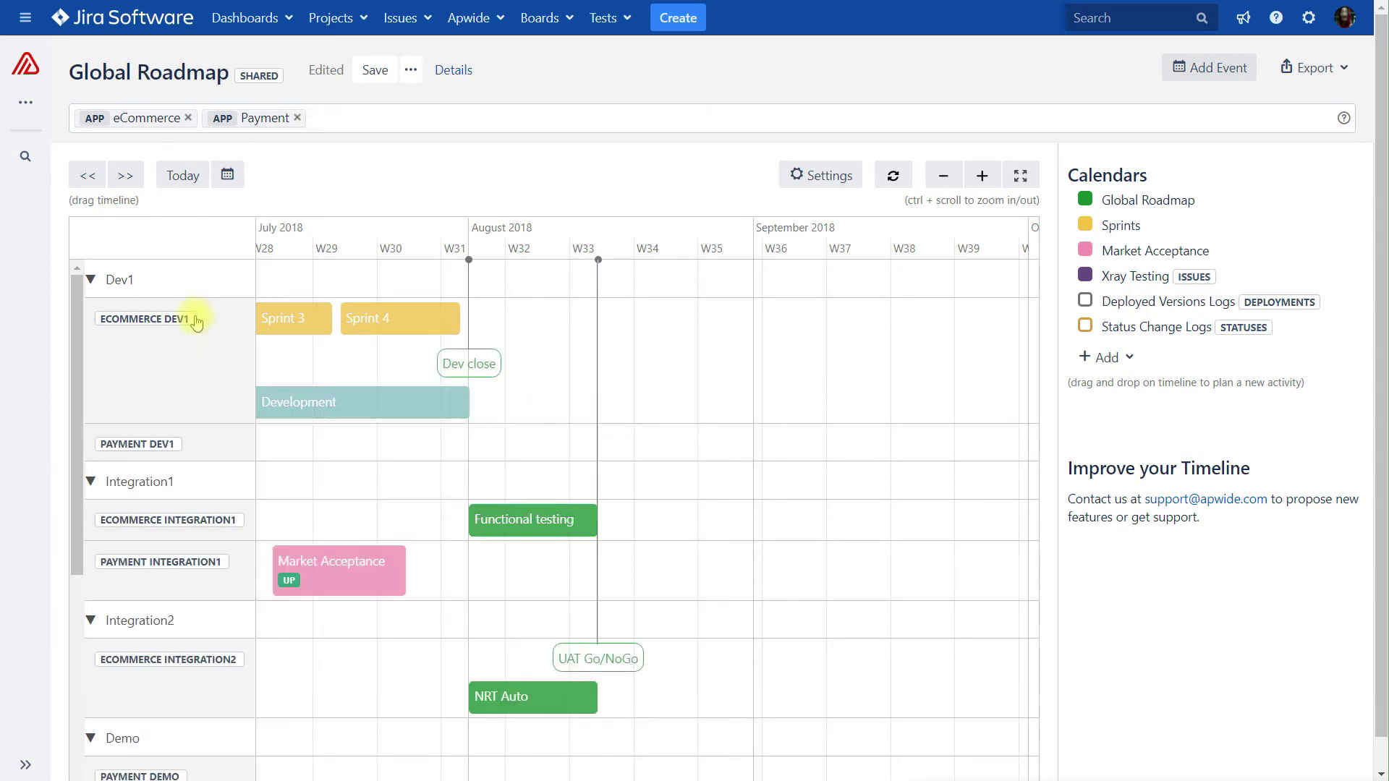
Collapse the Dev1 swimlane group, and collapse and re-expand the Integration1 and Integration2 groups
{"action": "left_click", "coordinate": [91, 285]}
{"action": "left_click", "coordinate": [91, 285]}
{"action": "left_click", "coordinate": [91, 285]}
{"action": "left_click", "coordinate": [91, 318]}
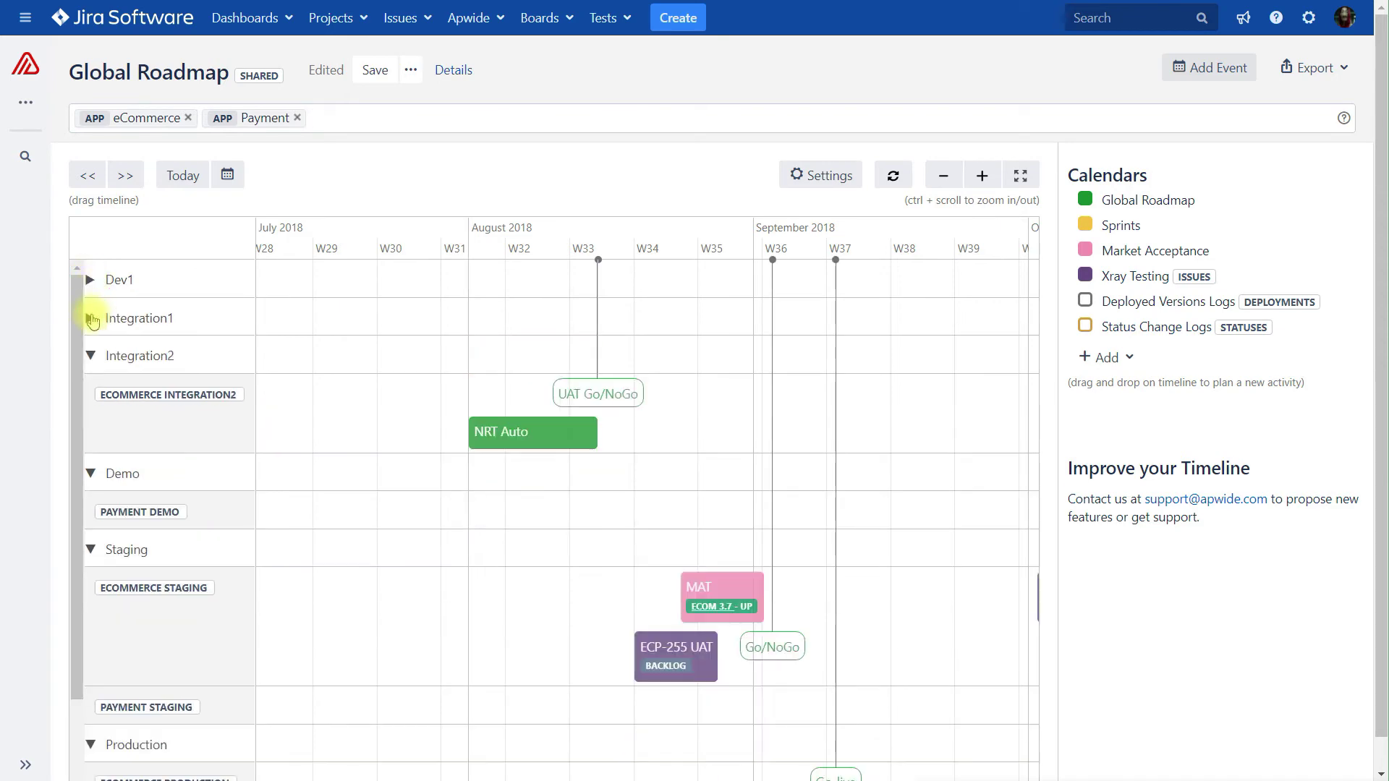
{"action": "left_click", "coordinate": [91, 318]}
{"action": "left_click", "coordinate": [91, 318]}
{"action": "left_click", "coordinate": [92, 319]}
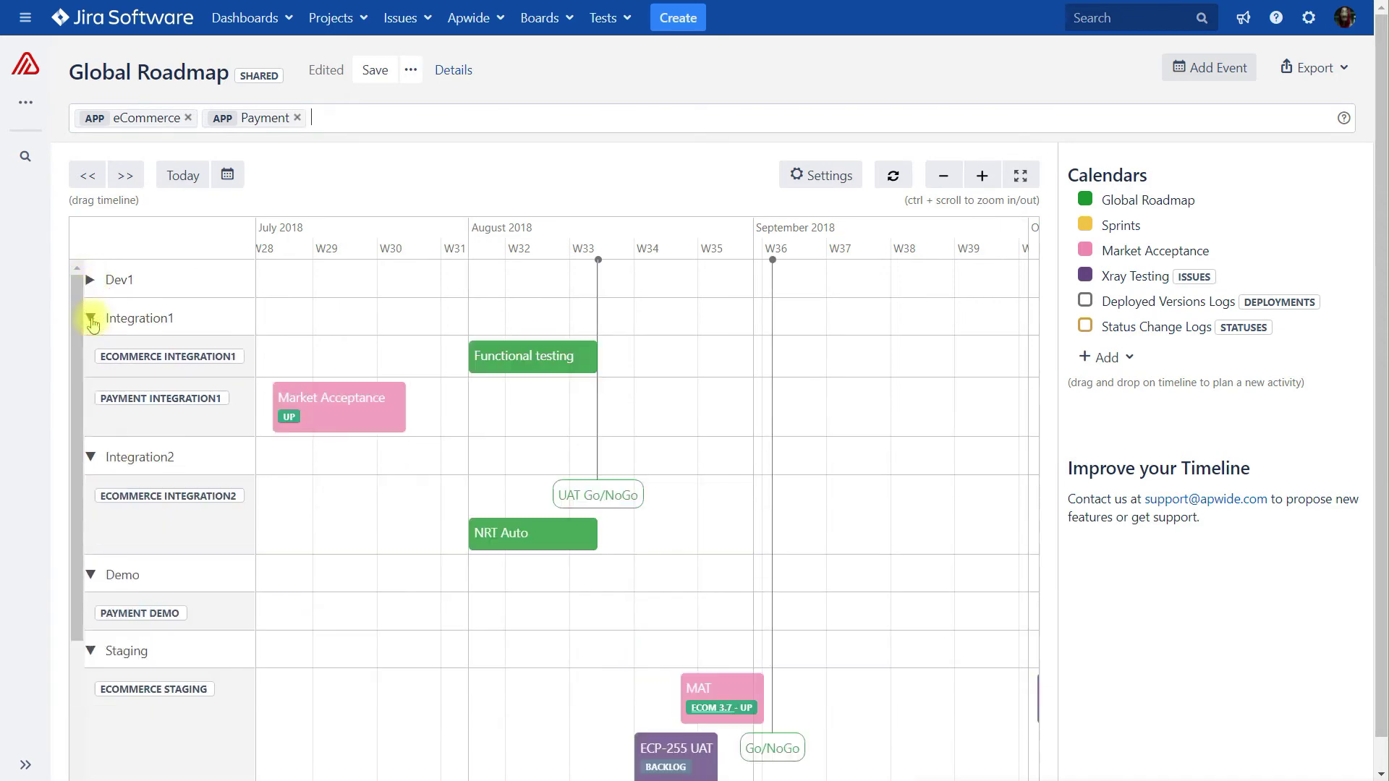
{"action": "left_click", "coordinate": [91, 457]}
{"action": "left_click", "coordinate": [91, 456]}
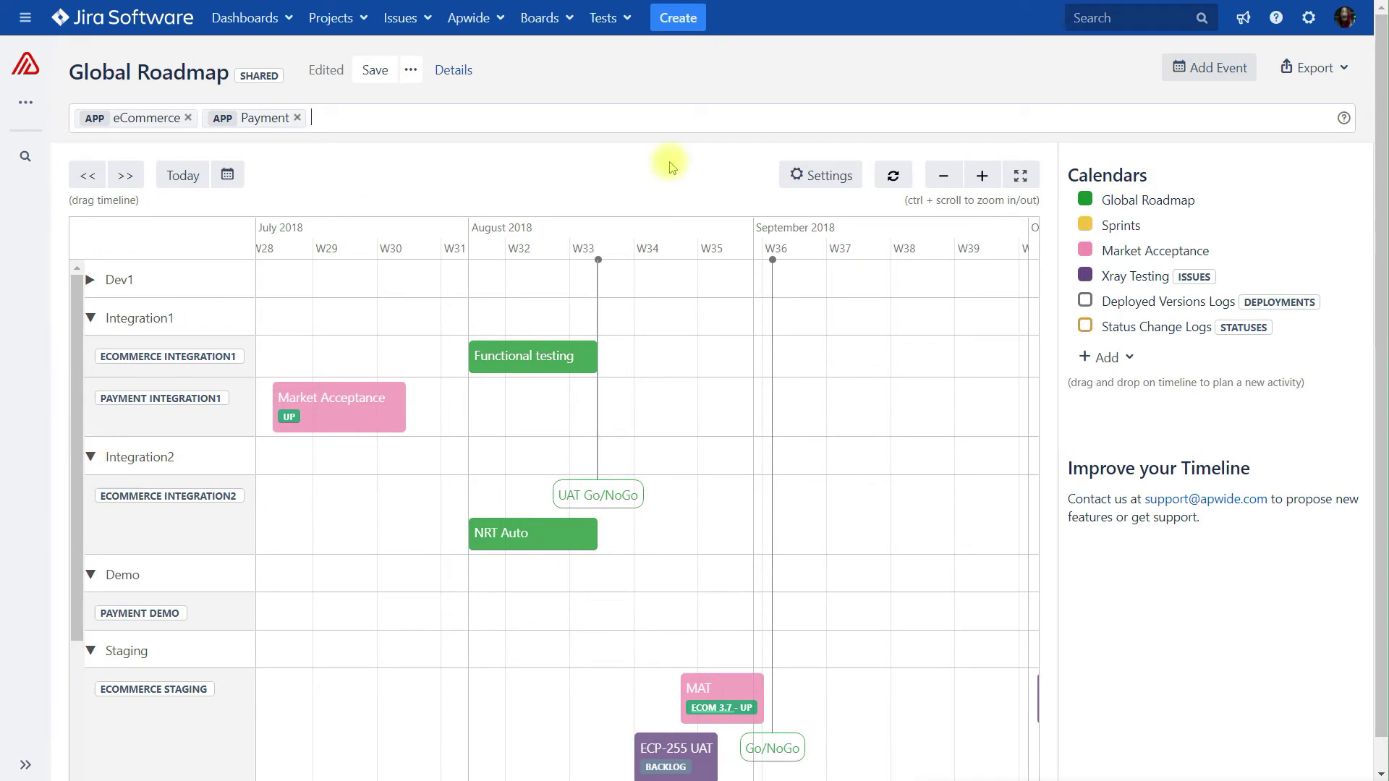
Group the timeline's environment swimlanes by Application and apply the setting
{"action": "left_click", "coordinate": [825, 175]}
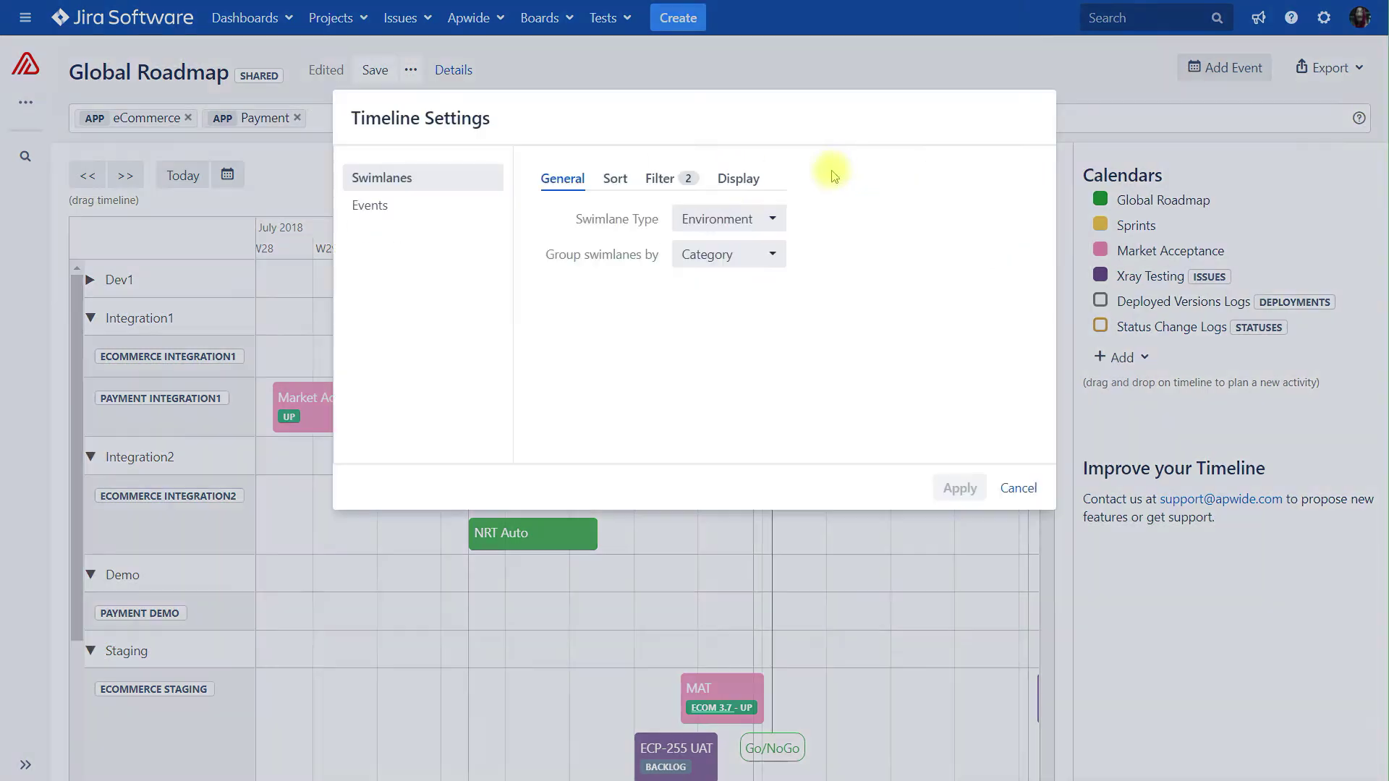
{"action": "left_click", "coordinate": [731, 256]}
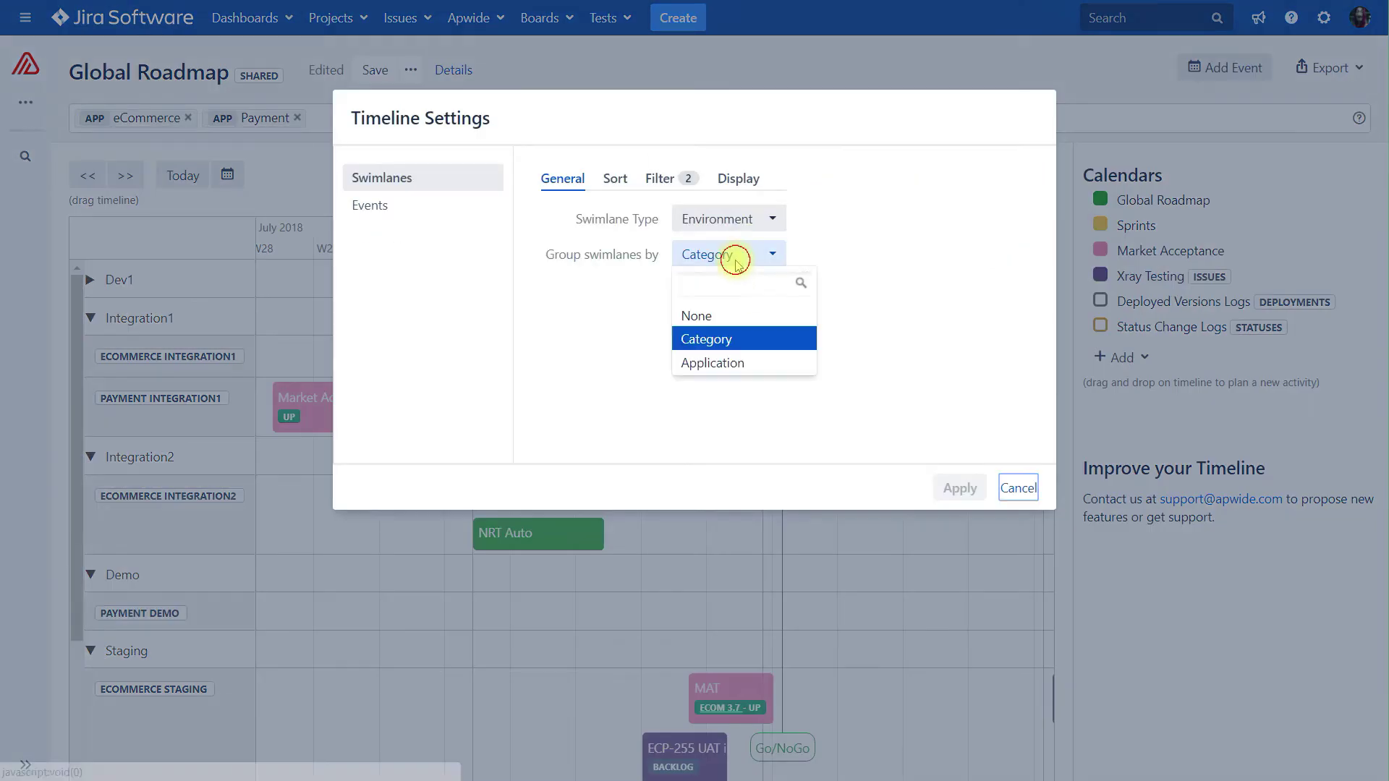
{"action": "left_click", "coordinate": [745, 365]}
{"action": "left_click", "coordinate": [965, 493]}
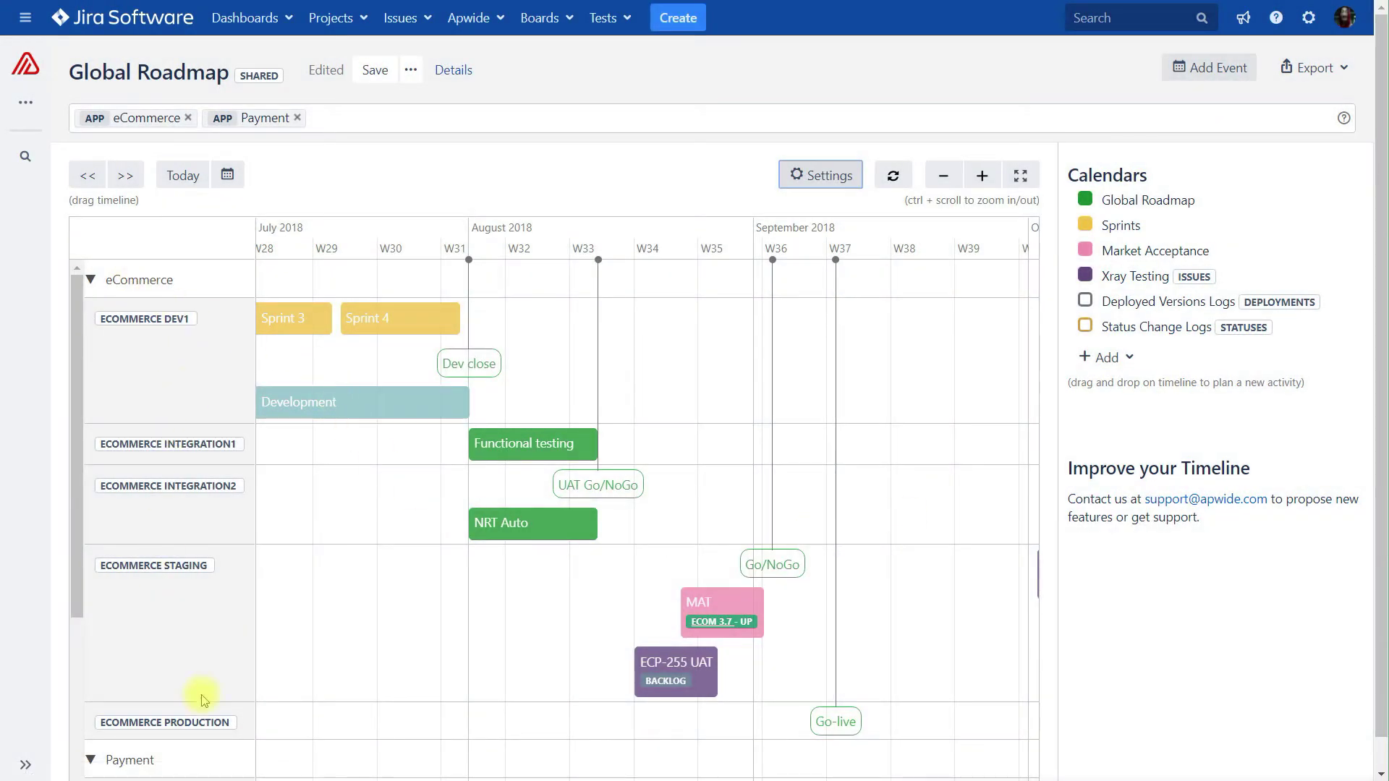
Collapse and re-expand the eCommerce and Payment swimlane groups, consulting the Release 6.3 section on manual swimlane filtering in between
{"action": "left_click", "coordinate": [91, 280]}
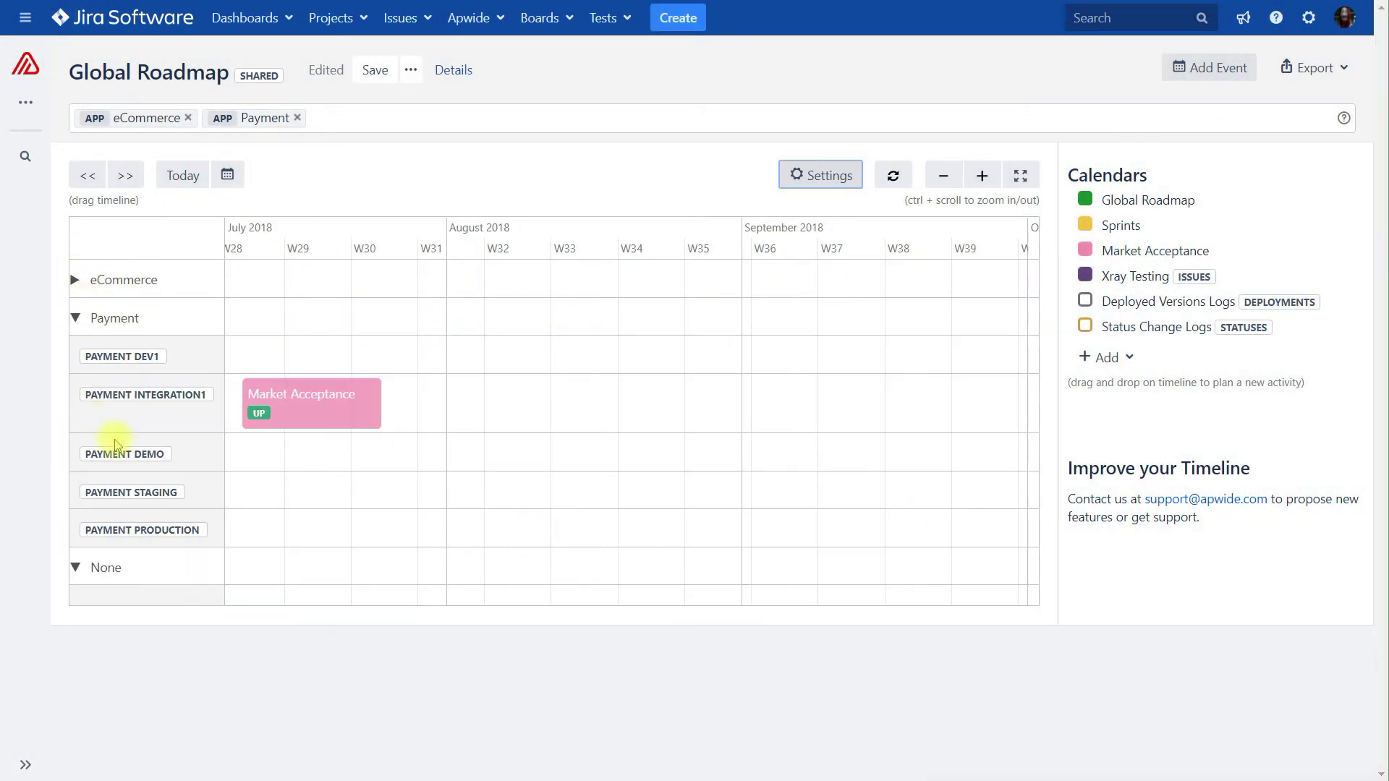
{"action": "left_click", "coordinate": [76, 319]}
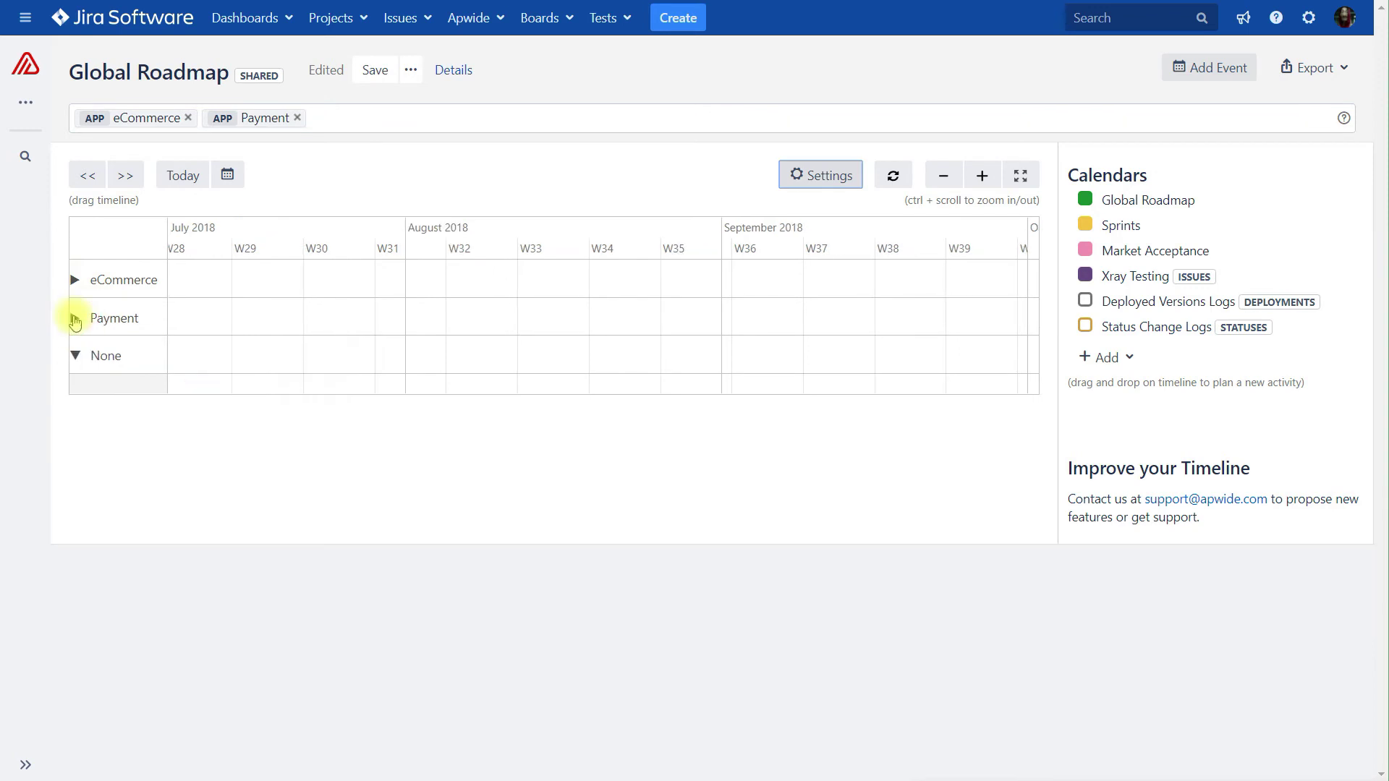
{"action": "left_click", "coordinate": [76, 319]}
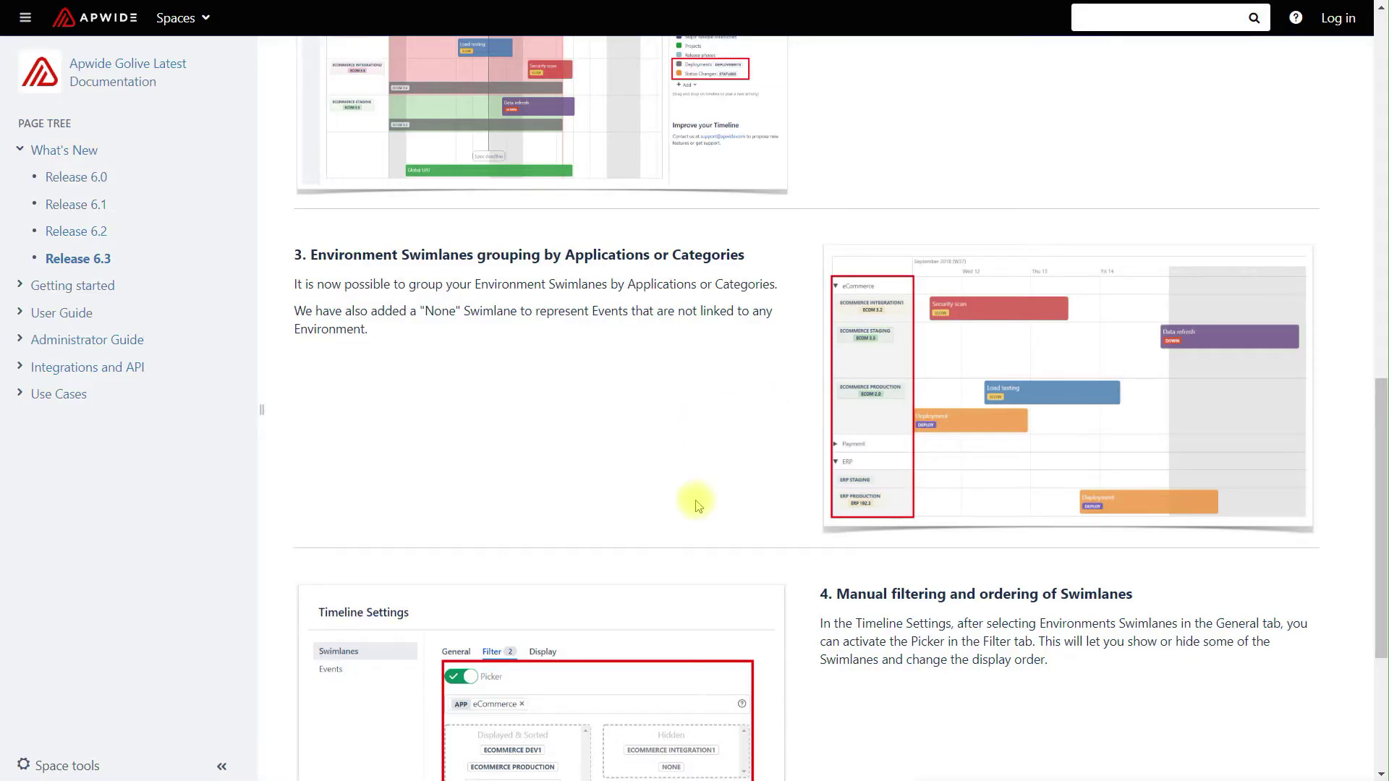
{"action": "scroll", "coordinate": [712, 546], "scroll_direction": "down", "scroll_amount": 5}
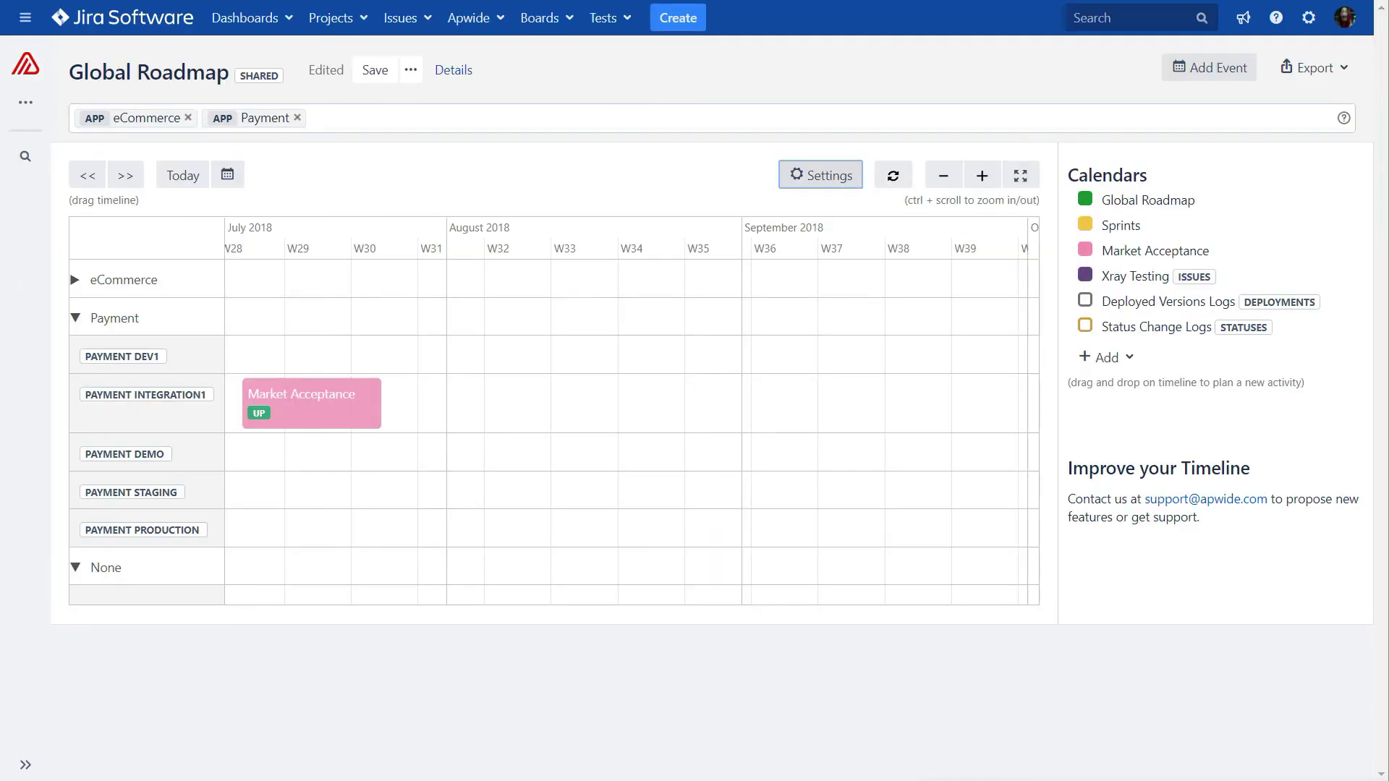
{"action": "left_click", "coordinate": [75, 280]}
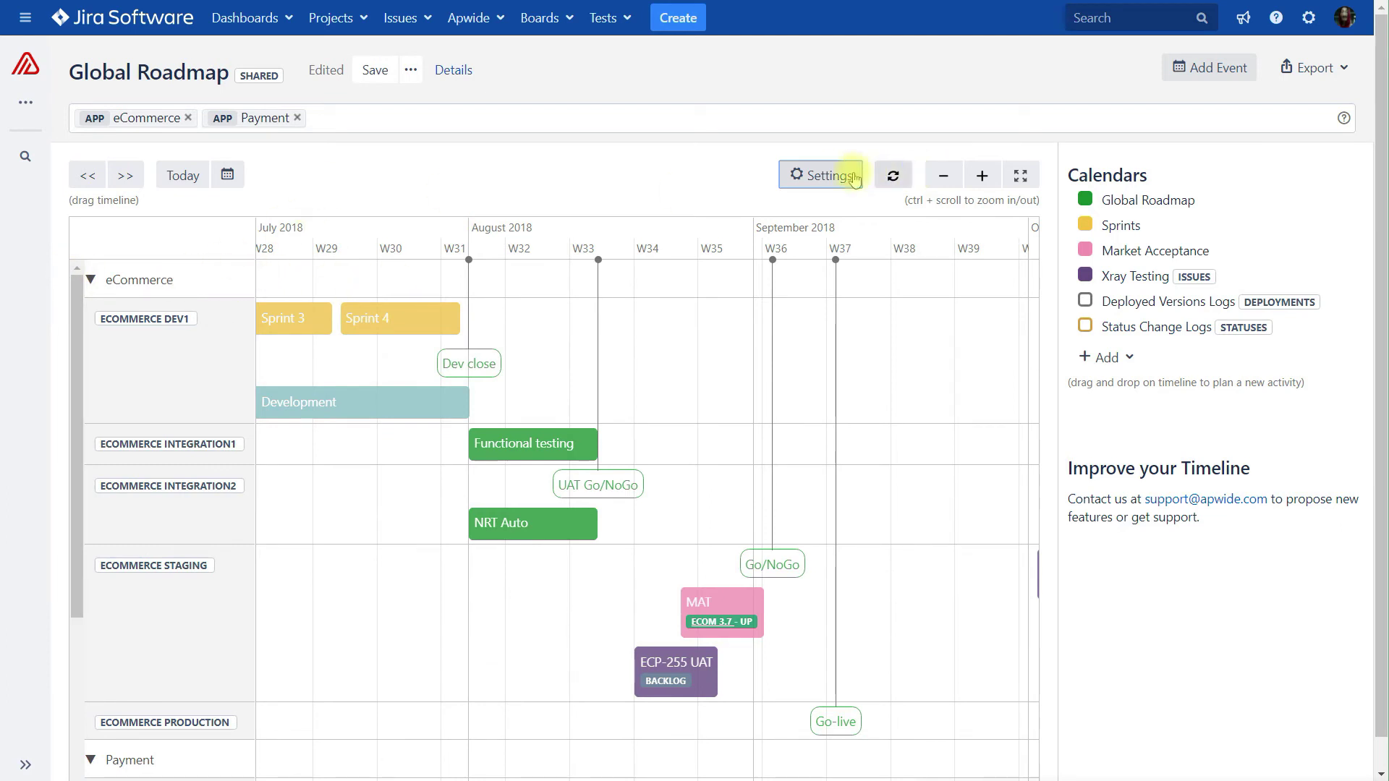
Remove the grouping of environment swimlanes by setting it to None and apply the setting
{"action": "left_click", "coordinate": [826, 175]}
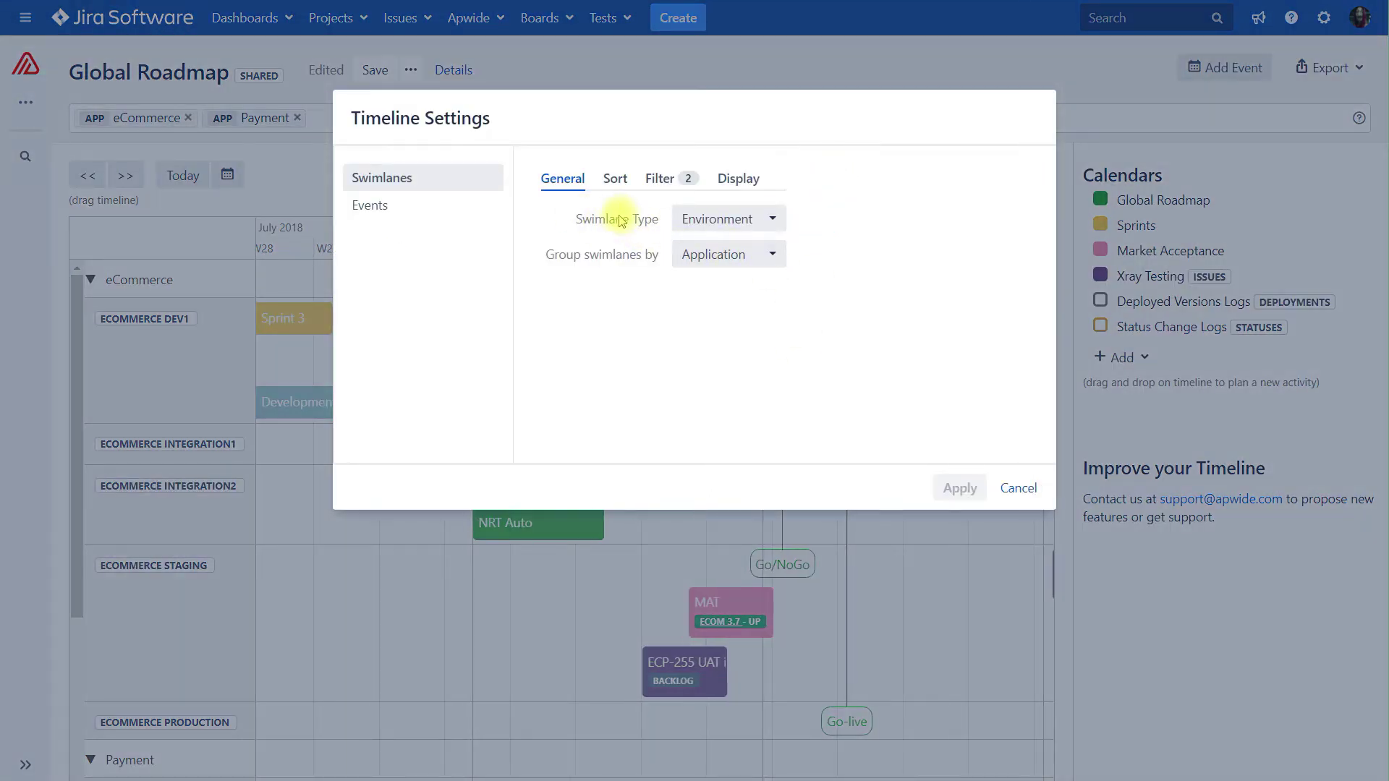
{"action": "left_click", "coordinate": [717, 259]}
{"action": "left_click", "coordinate": [707, 316]}
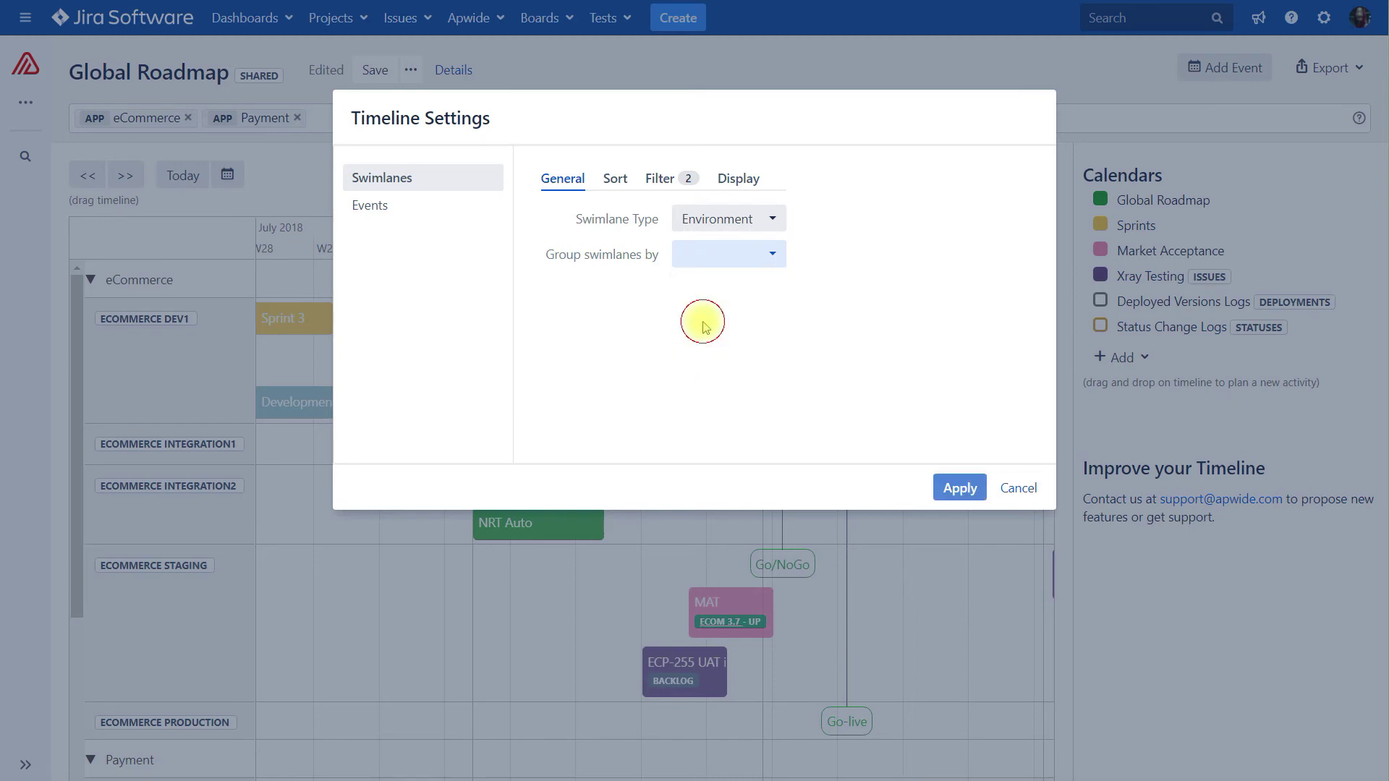
{"action": "left_click", "coordinate": [772, 256]}
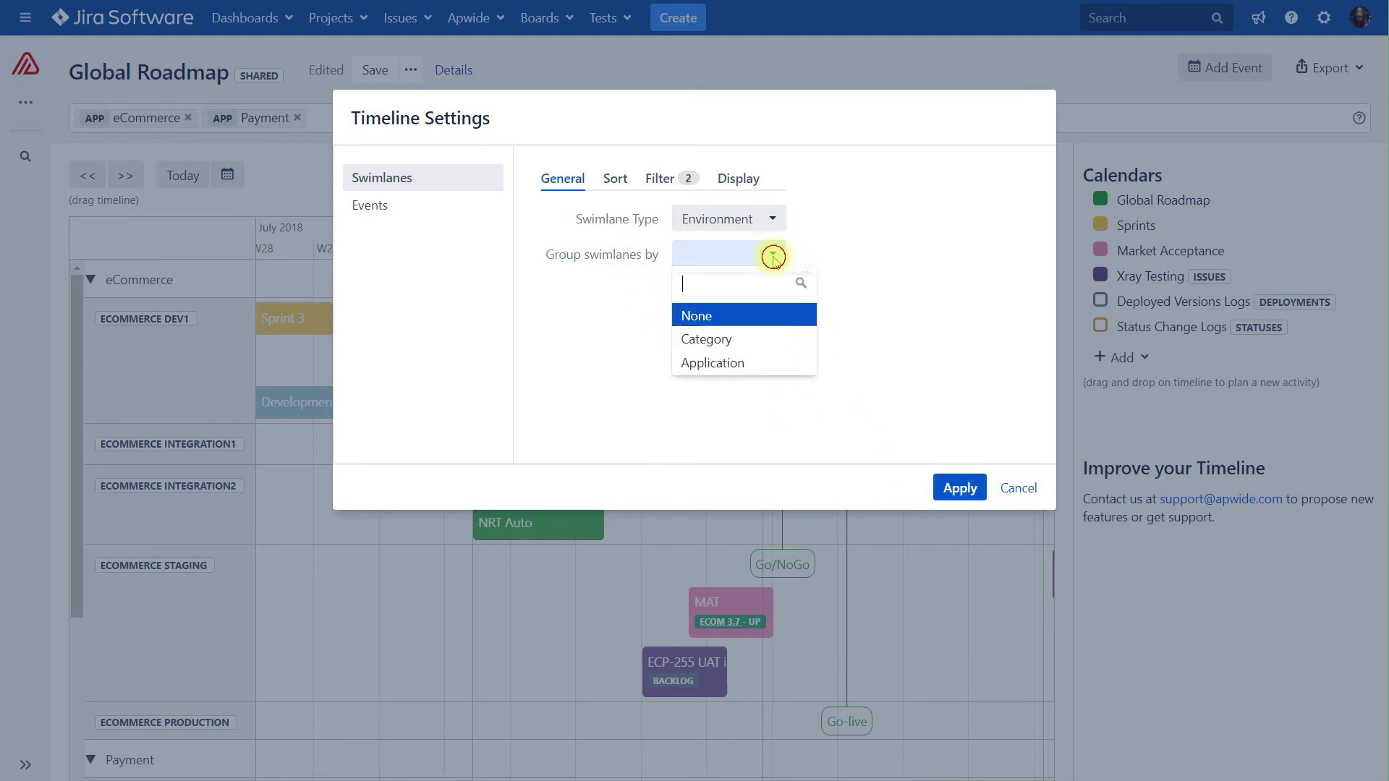
{"action": "left_click", "coordinate": [719, 313]}
{"action": "left_click", "coordinate": [960, 487]}
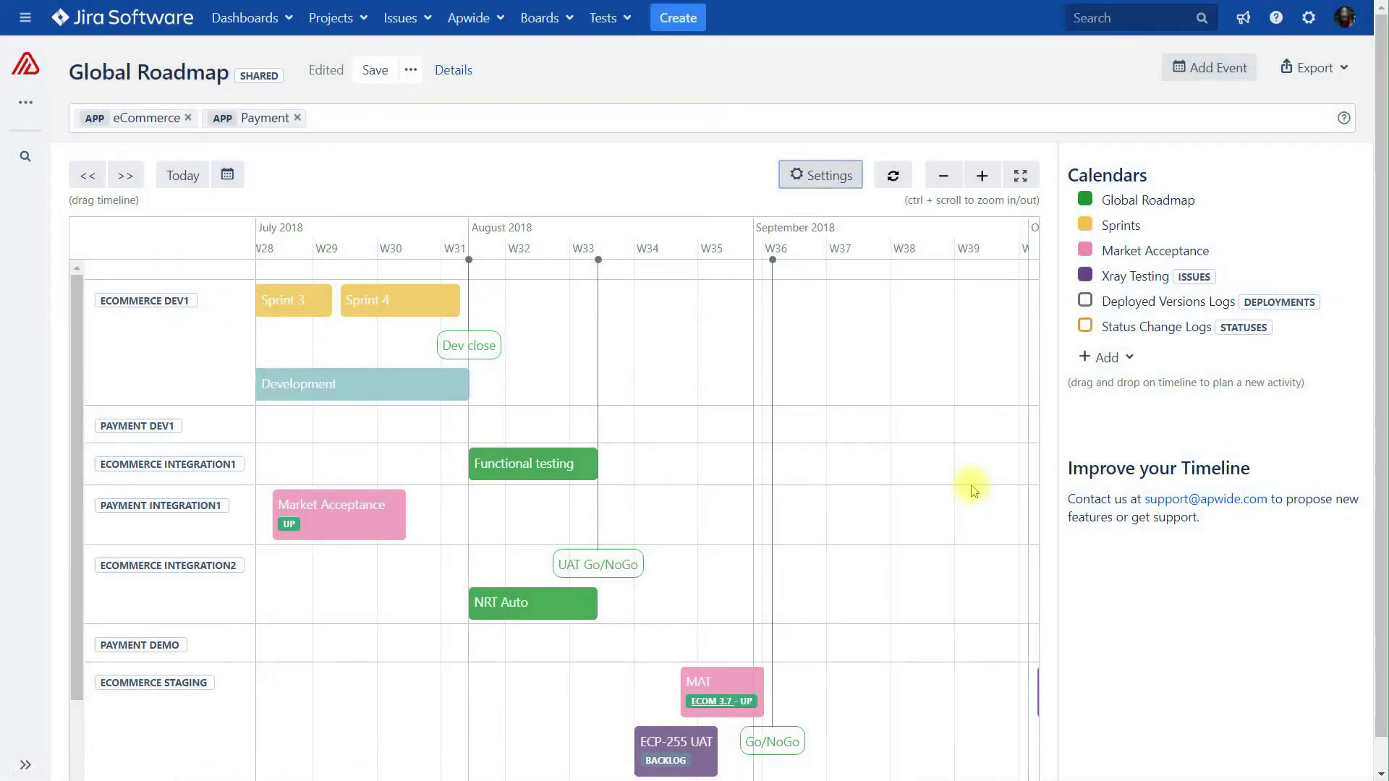
Review the swimlane sort settings, enable the Picker for swimlane filtering and look through its Displayed & Sorted list
{"action": "left_click", "coordinate": [810, 178]}
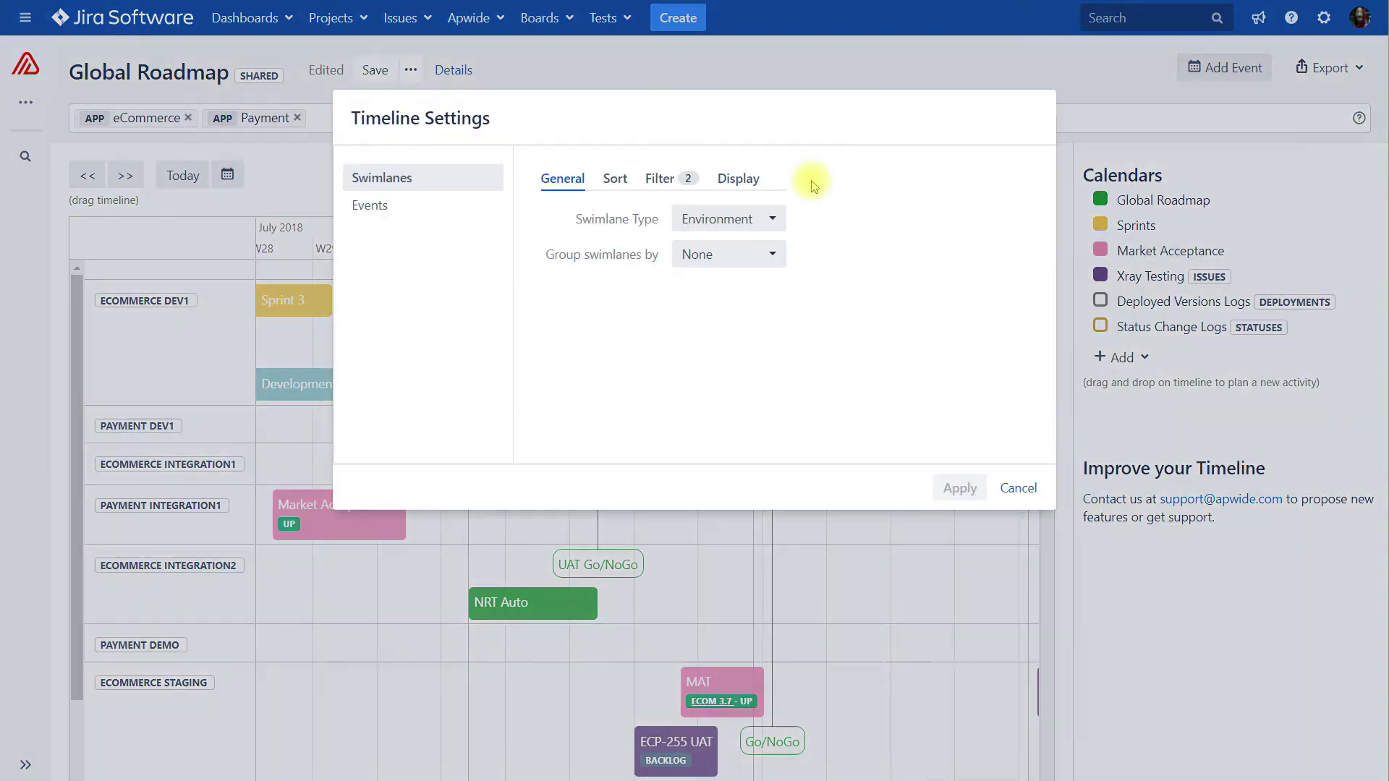
{"action": "left_click", "coordinate": [615, 181]}
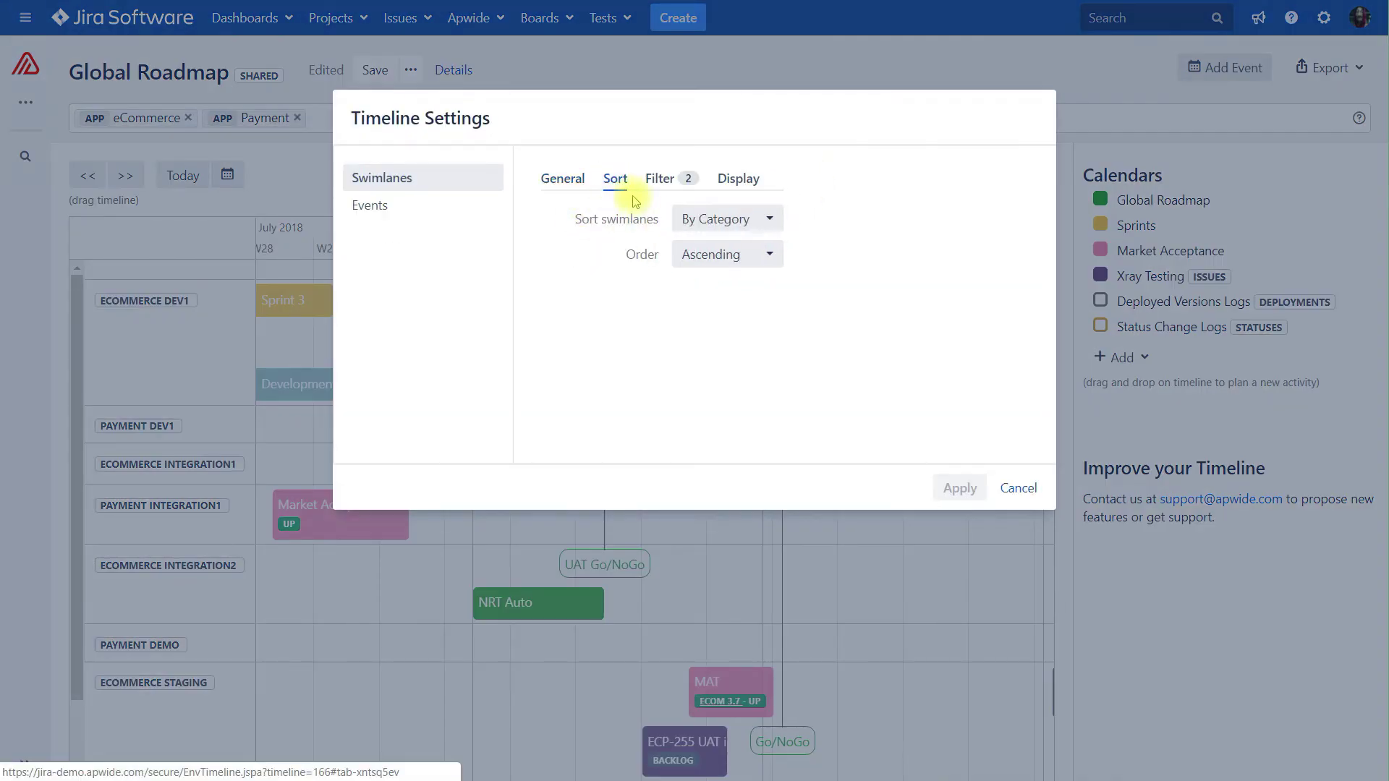
{"action": "left_click", "coordinate": [658, 179]}
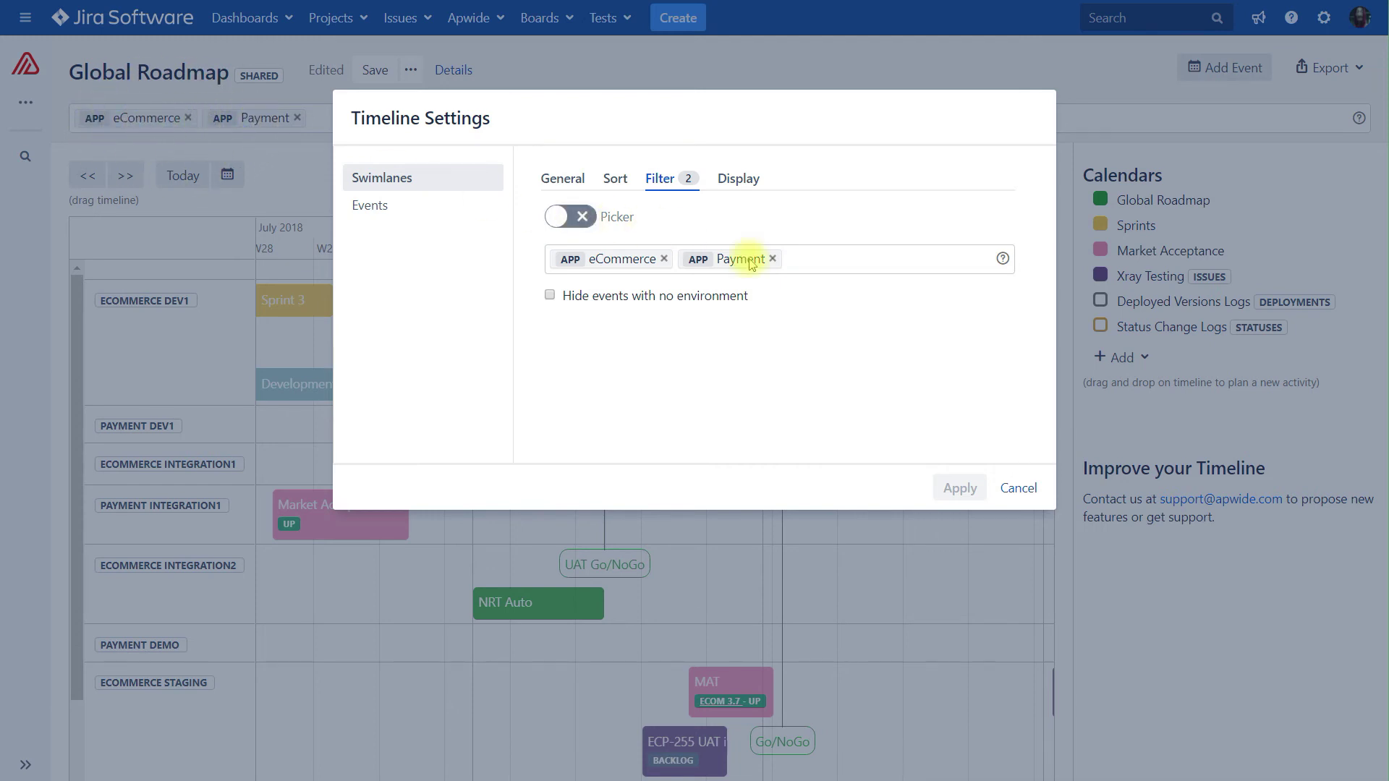
{"action": "left_click", "coordinate": [573, 220]}
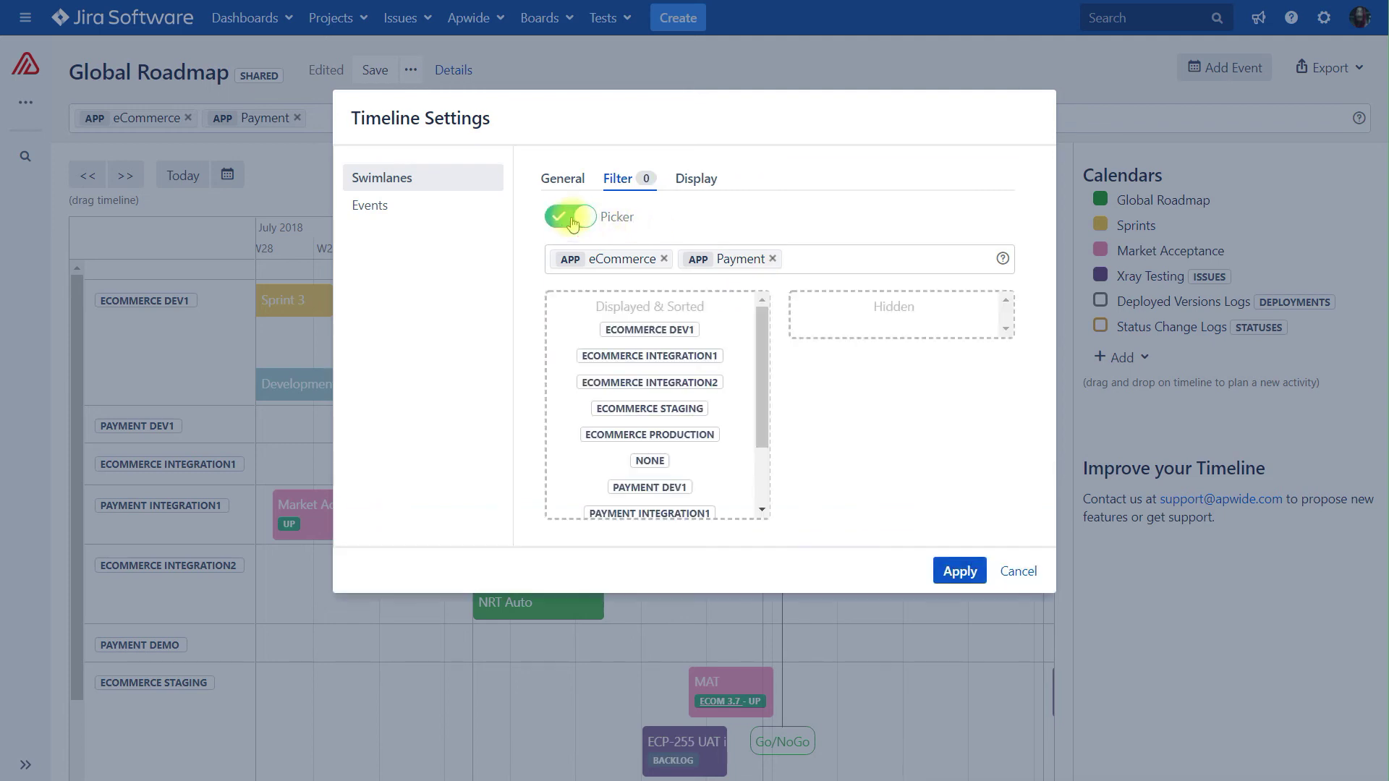
{"action": "mouse_move", "coordinate": [768, 341]}
{"action": "left_mouse_down"}
{"action": "mouse_move", "coordinate": [768, 384]}
{"action": "mouse_move", "coordinate": [766, 318]}
{"action": "left_mouse_up"}
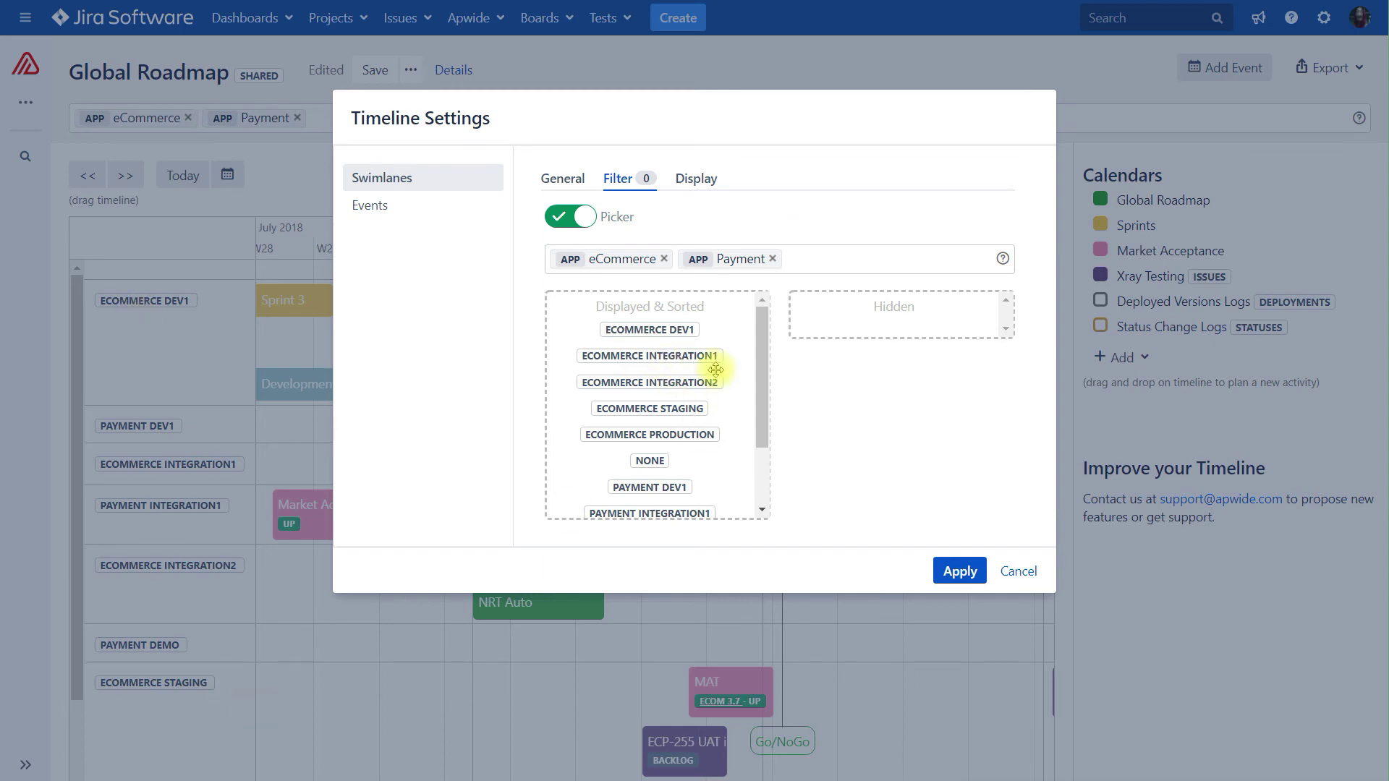
{"action": "left_click_drag", "start_coordinate": [760, 351], "coordinate": [774, 440]}
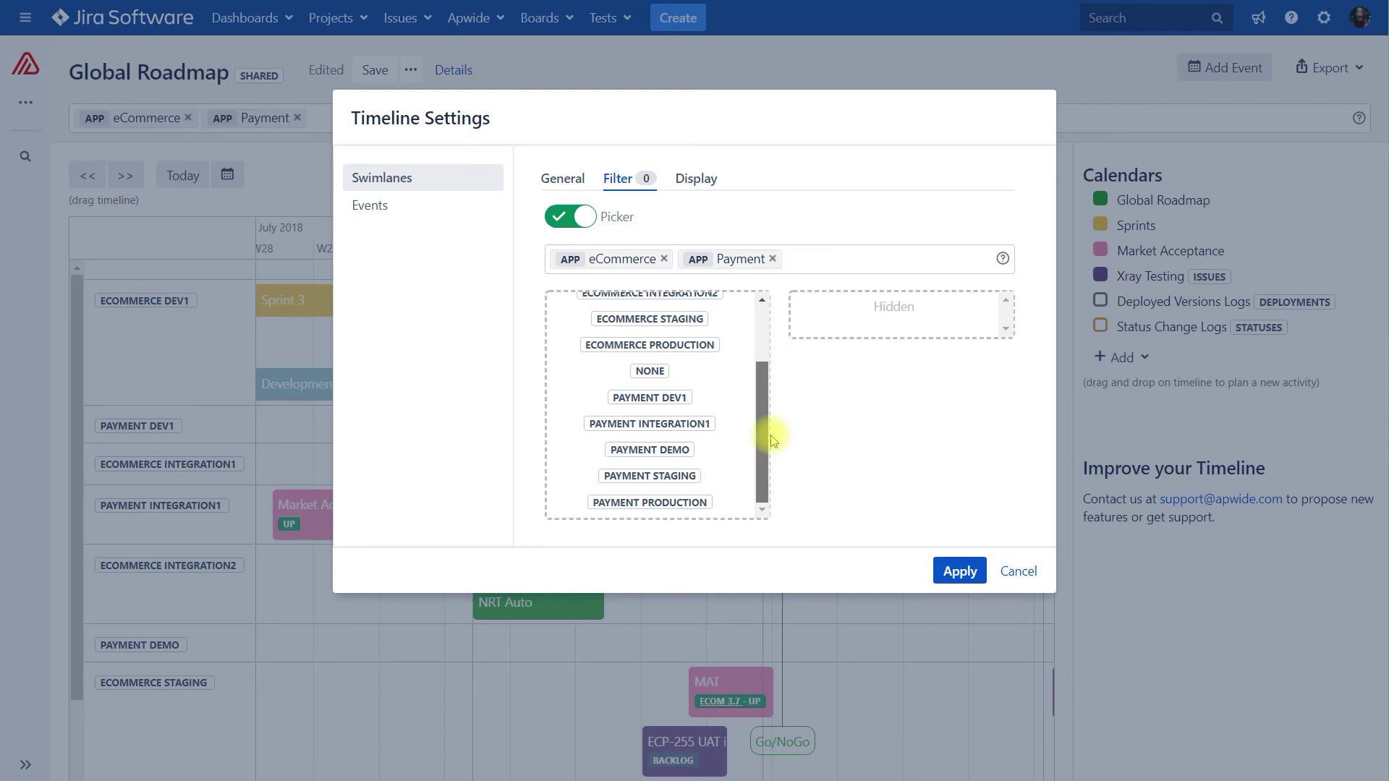
{"action": "left_click_drag", "start_coordinate": [762, 388], "coordinate": [761, 304]}
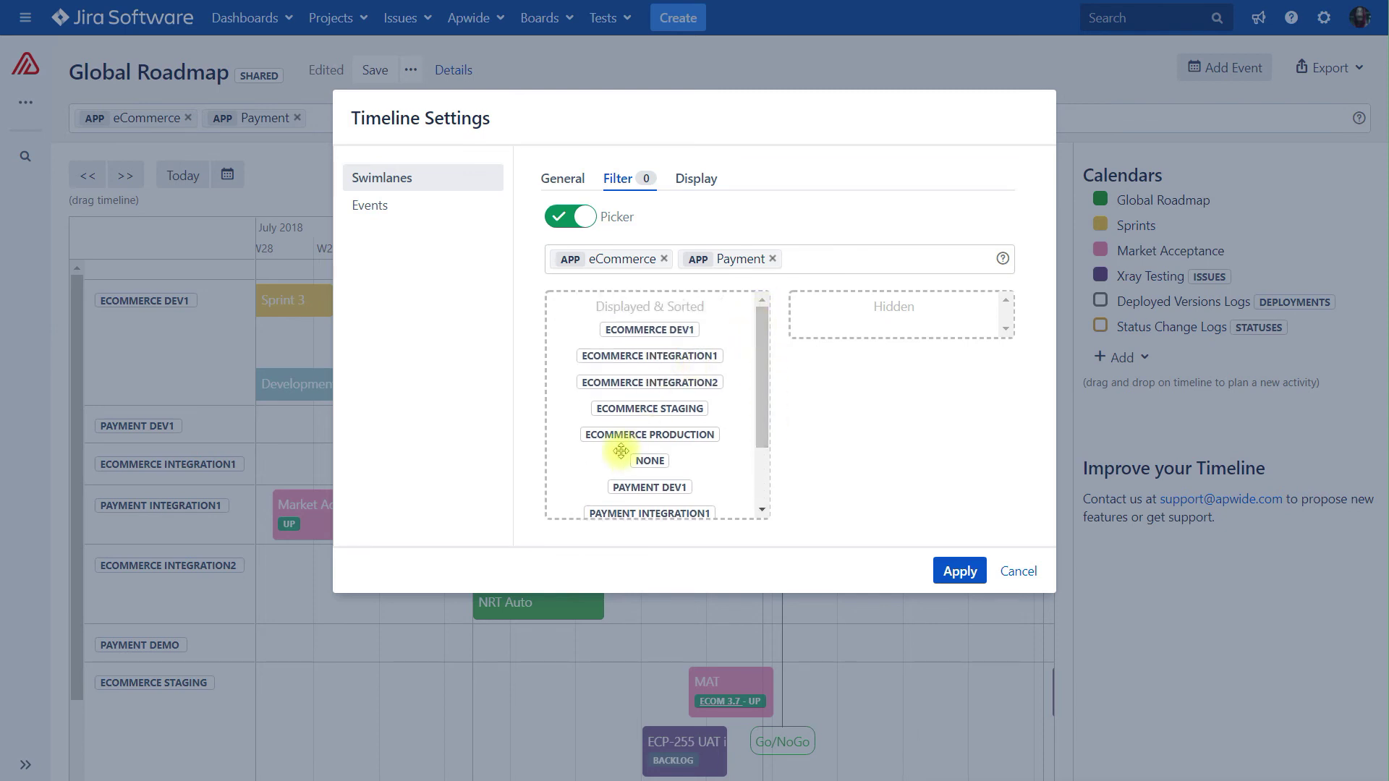
Reorder the displayed swimlanes so eCommerce Production comes first and Payment Production second
{"action": "left_click_drag", "start_coordinate": [621, 439], "coordinate": [629, 329]}
{"action": "left_click_drag", "start_coordinate": [759, 387], "coordinate": [759, 456]}
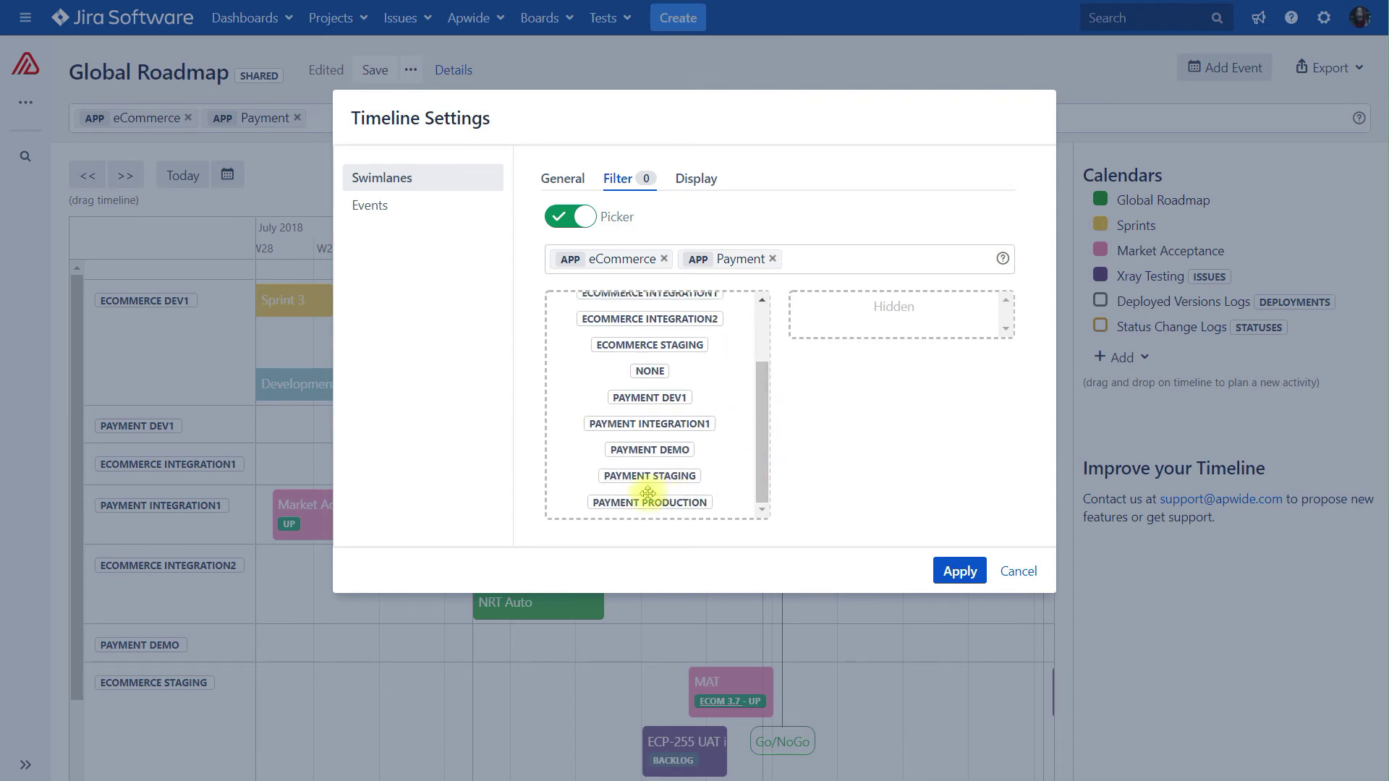
{"action": "left_click_drag", "start_coordinate": [647, 504], "coordinate": [642, 356]}
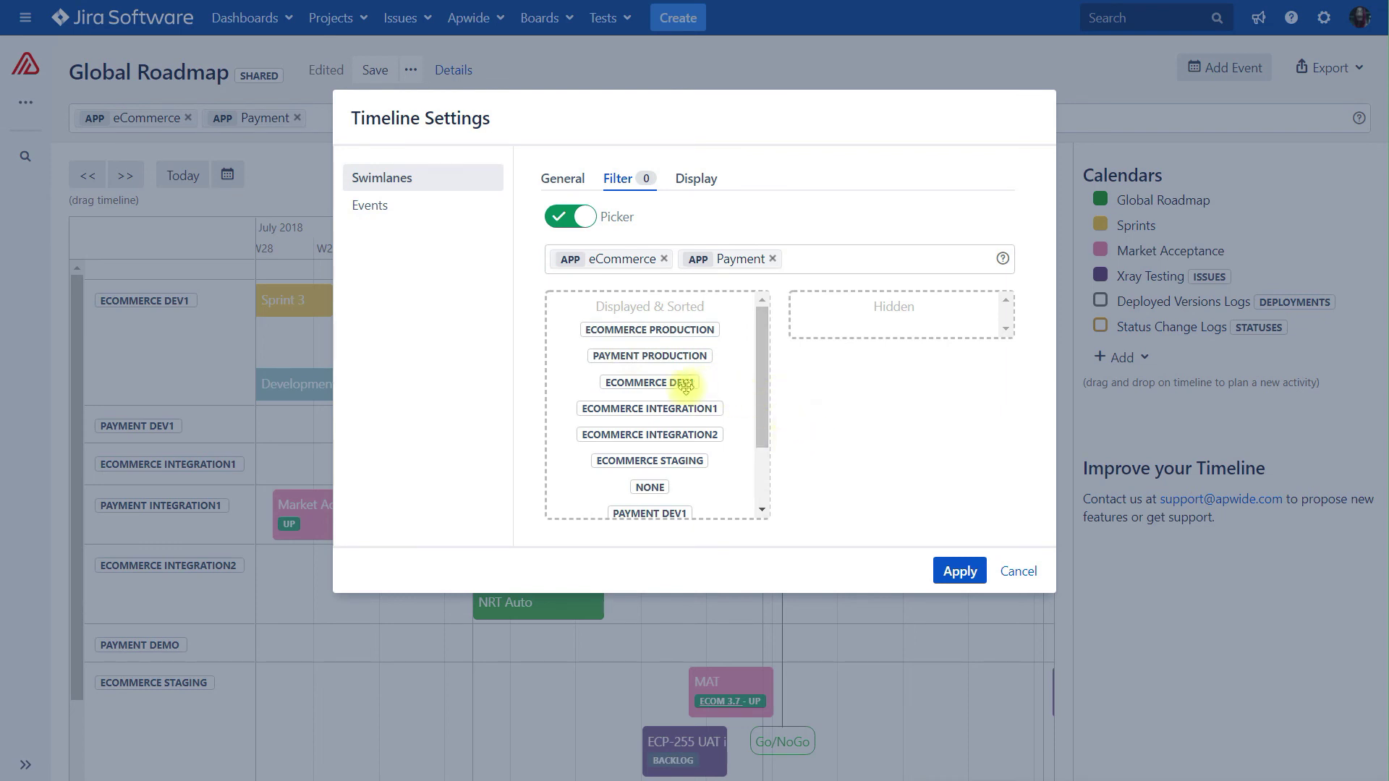
Move the eCommerce Dev1 and Payment Dev1 swimlanes to the Hidden list and apply the timeline settings
{"action": "left_click_drag", "start_coordinate": [651, 384], "coordinate": [890, 330]}
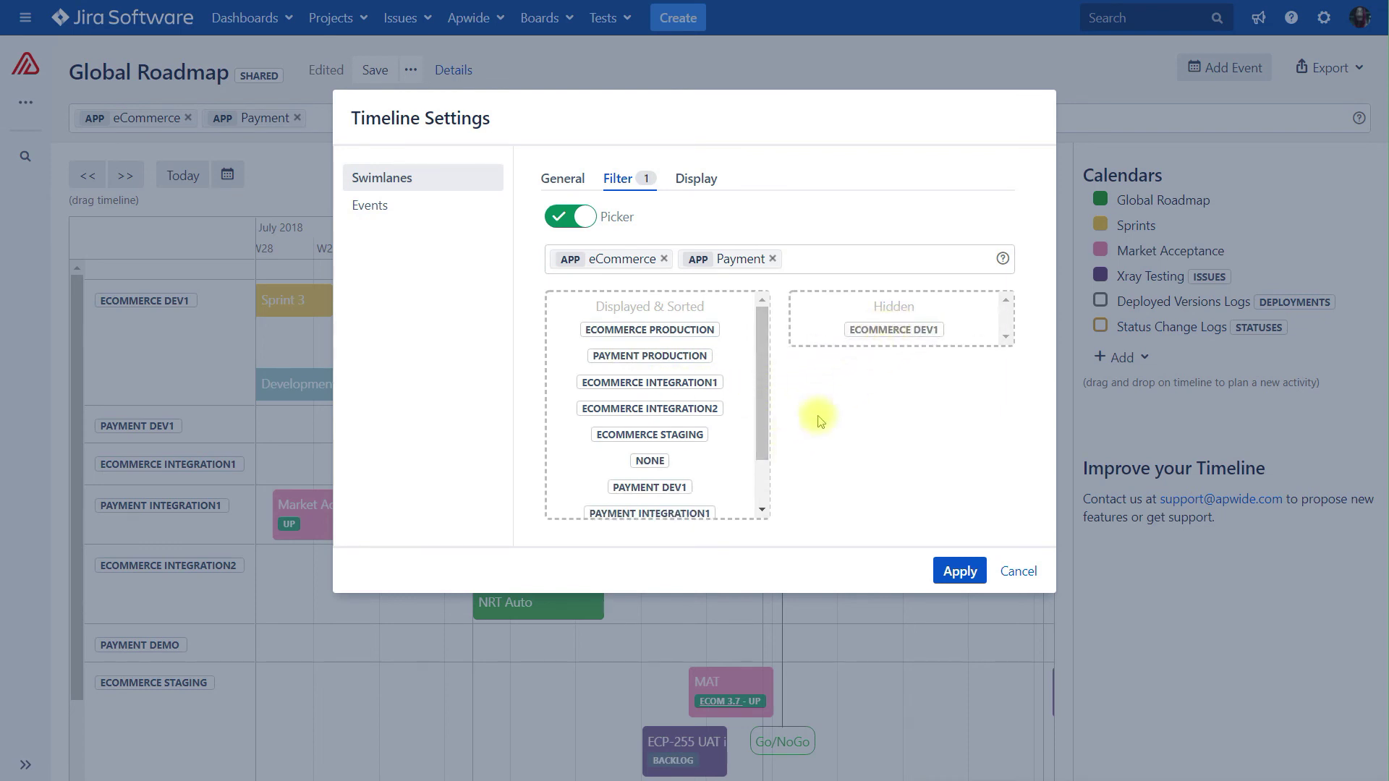
{"action": "left_click_drag", "start_coordinate": [650, 487], "coordinate": [902, 325]}
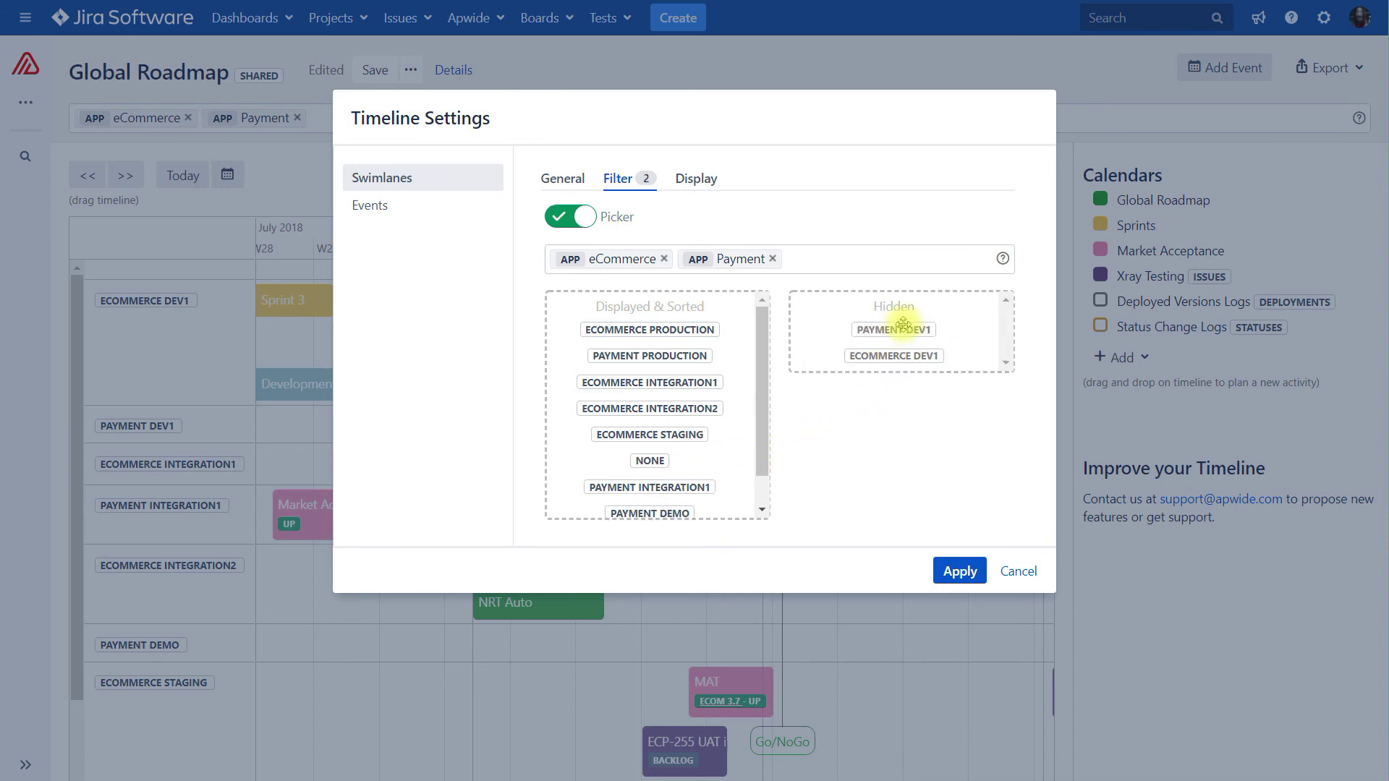
{"action": "left_click", "coordinate": [962, 572]}
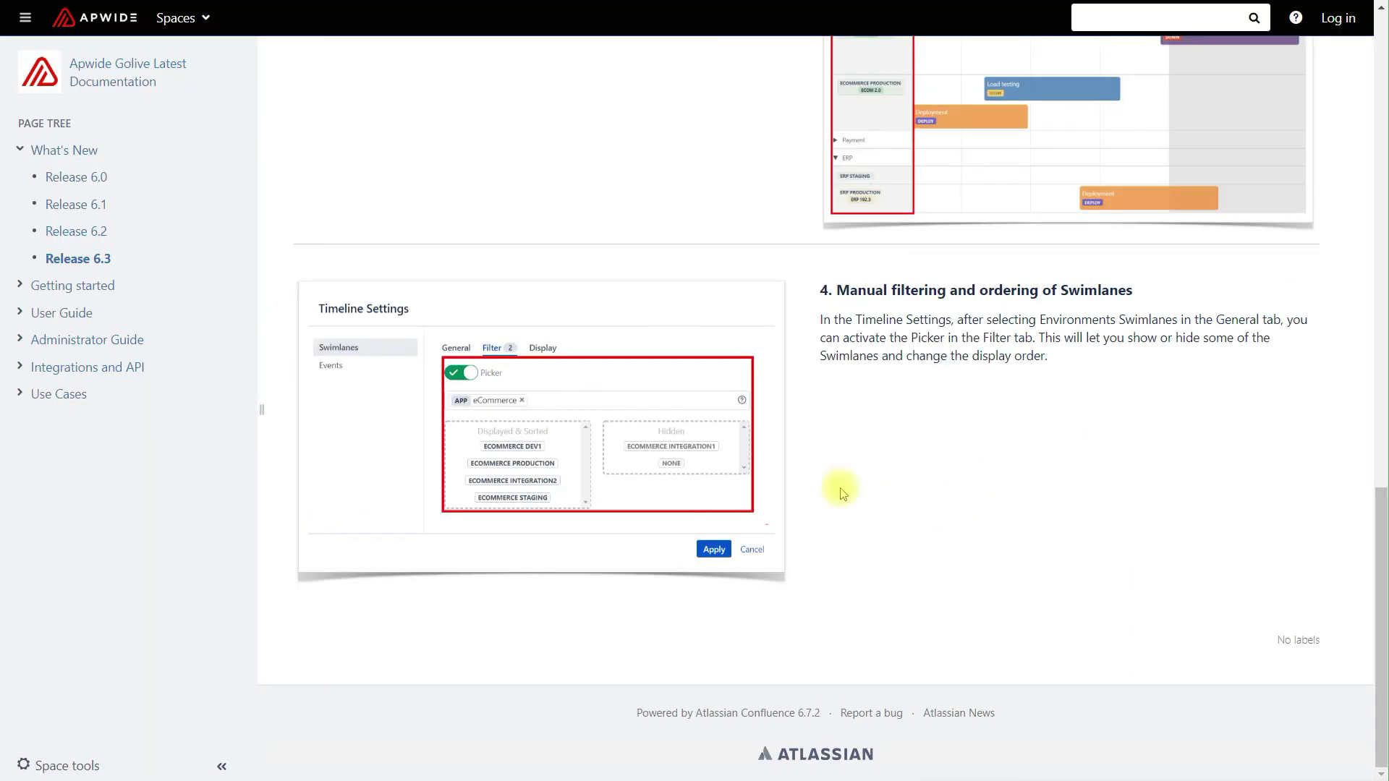
Go back to the overview of timeline improvements in the Apwide Golive Release 6.3 documentation
{"action": "scroll", "coordinate": [1075, 587], "scroll_direction": "up", "scroll_amount": 18}
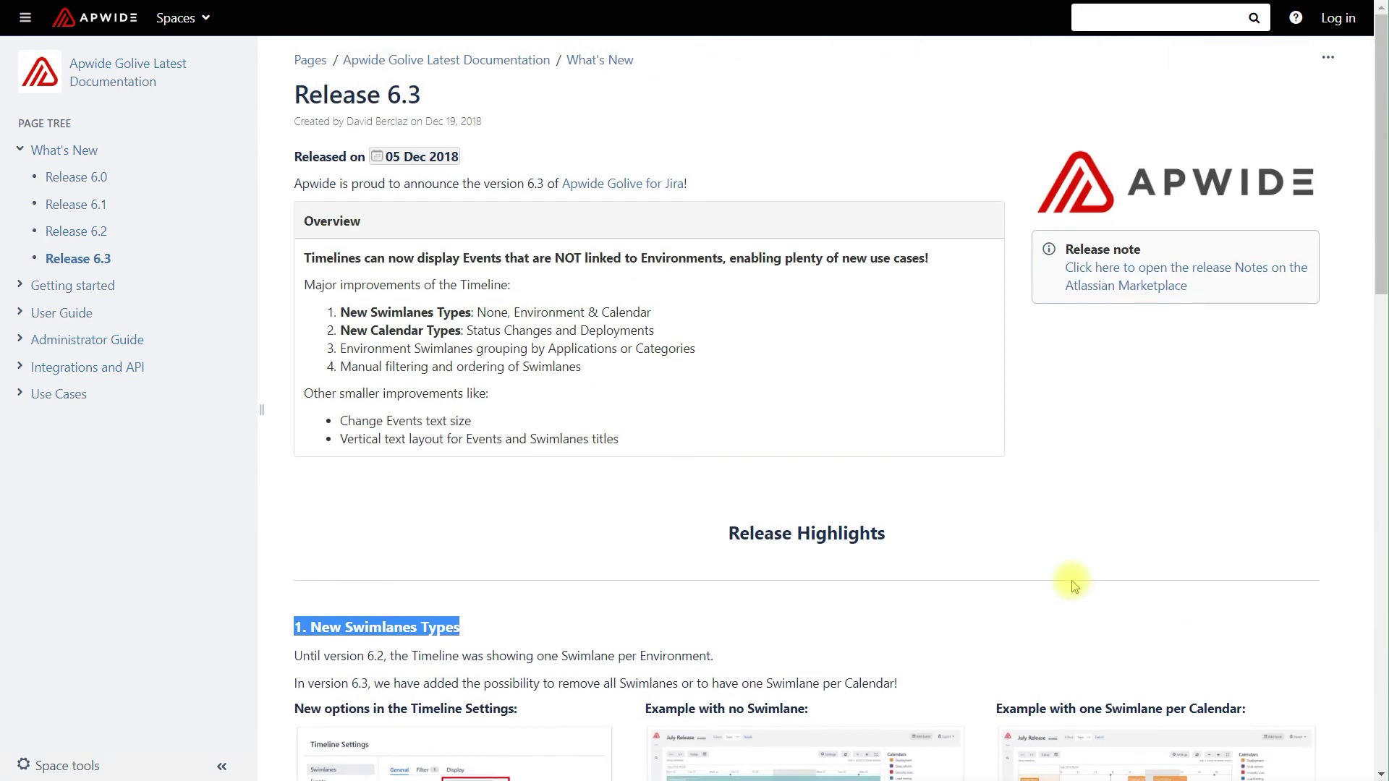